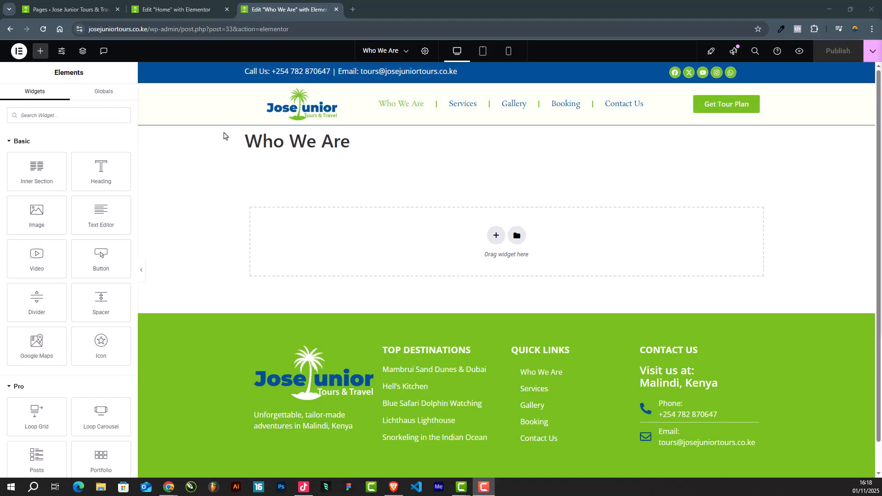
scroll(430, 274, "down", 1)
scroll(427, 272, "up", 1)
Step: Open the Who We Are page for editing from the WordPress page list and return to its Elementor editor
key("ctrl+shift+Tab")
key("ctrl+shift+Tab")
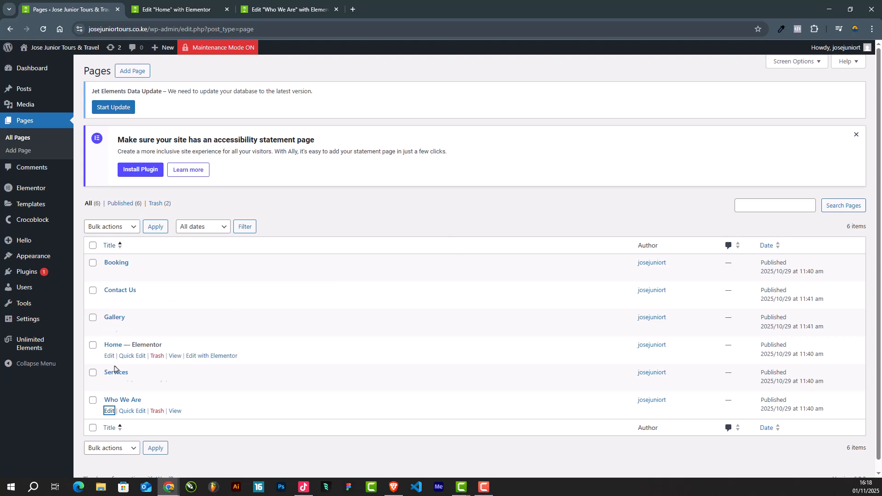
right_click(107, 416)
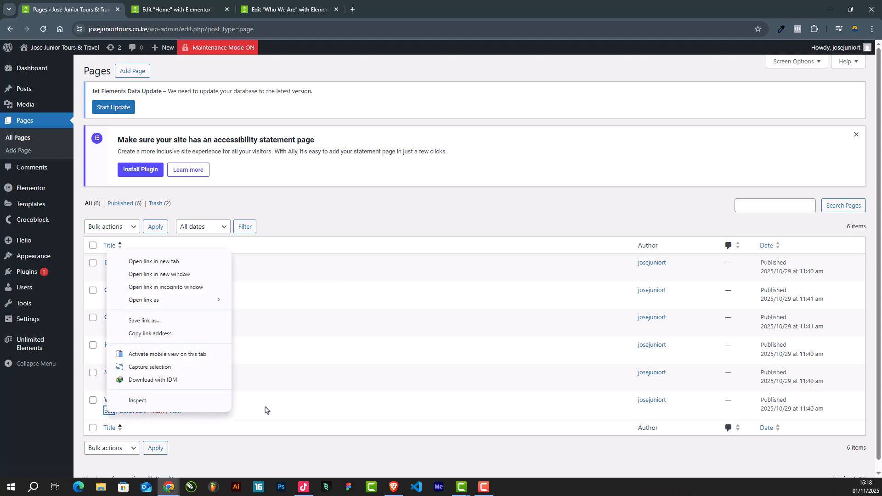
left_click(245, 407)
left_click(125, 403)
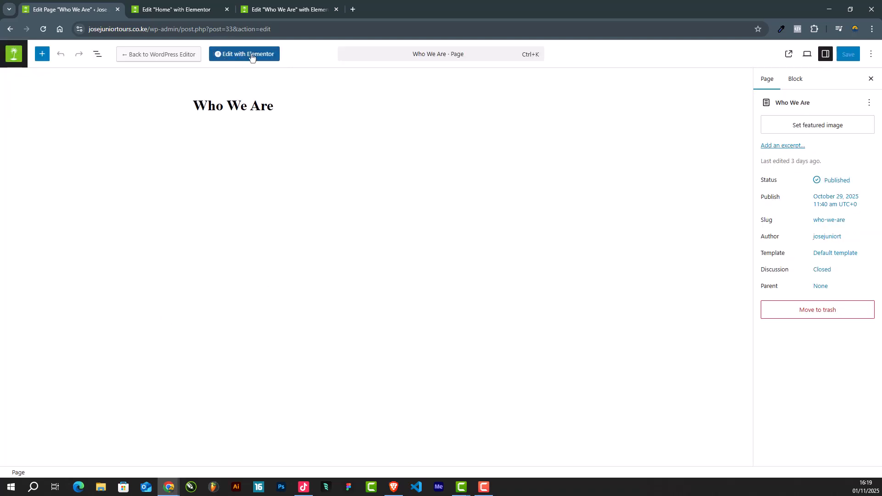
left_click(281, 10)
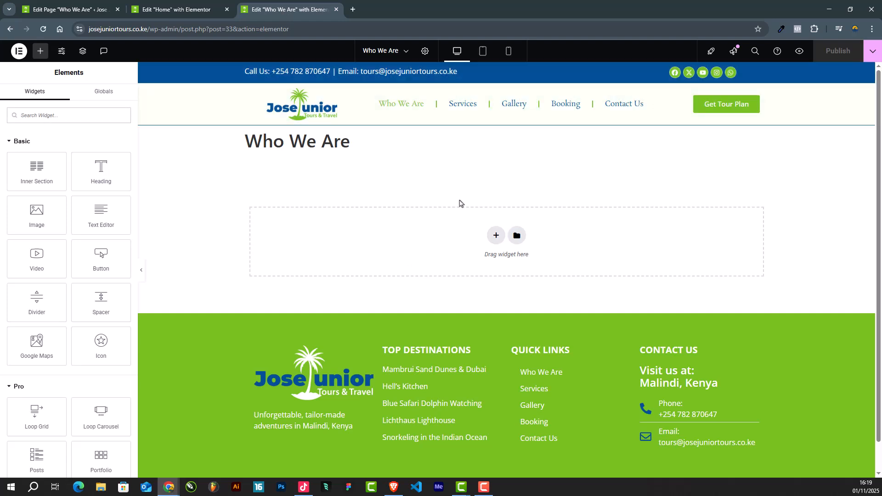
Step: Hide the title of the Who We Are page through its page settings
left_click_drag(360, 142, 155, 140)
left_click(318, 142)
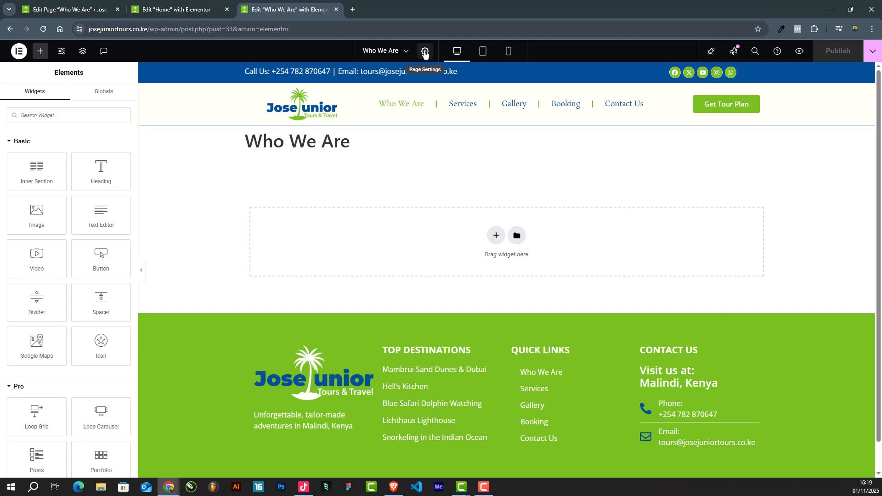
left_click(425, 53)
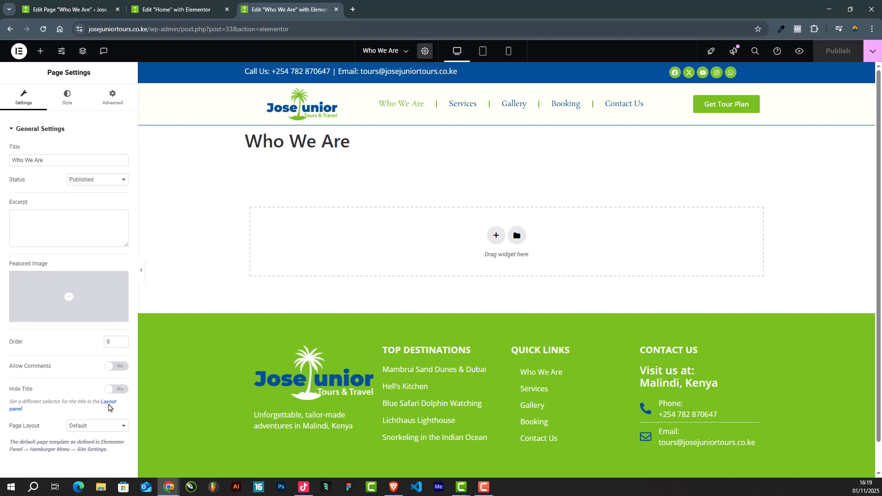
left_click(116, 390)
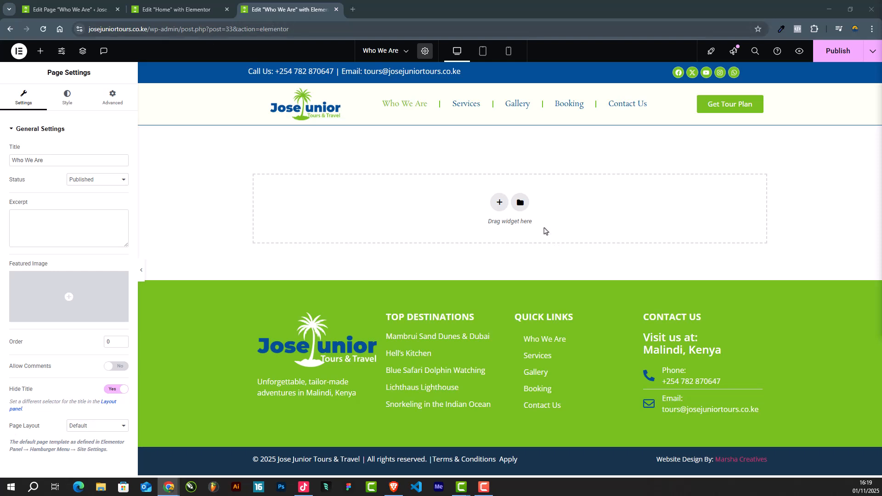
Step: Add a one-column section to the empty page and set its height to Min Height
left_click(499, 202)
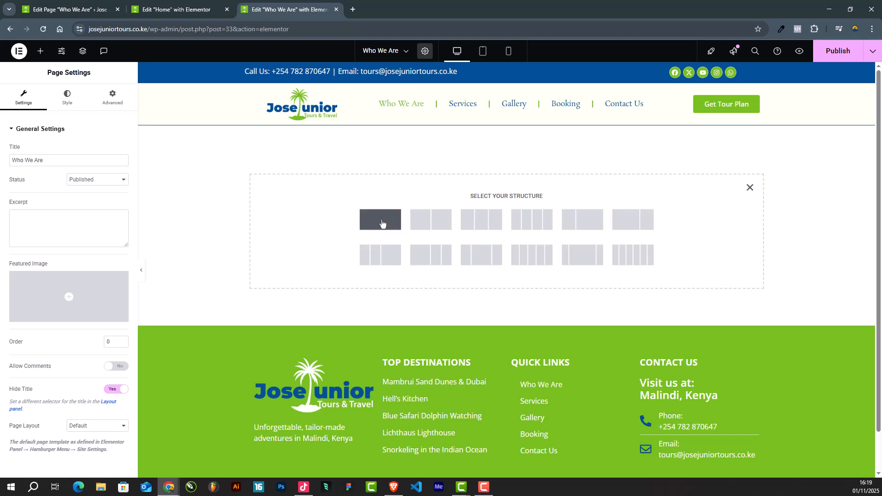
left_click(381, 223)
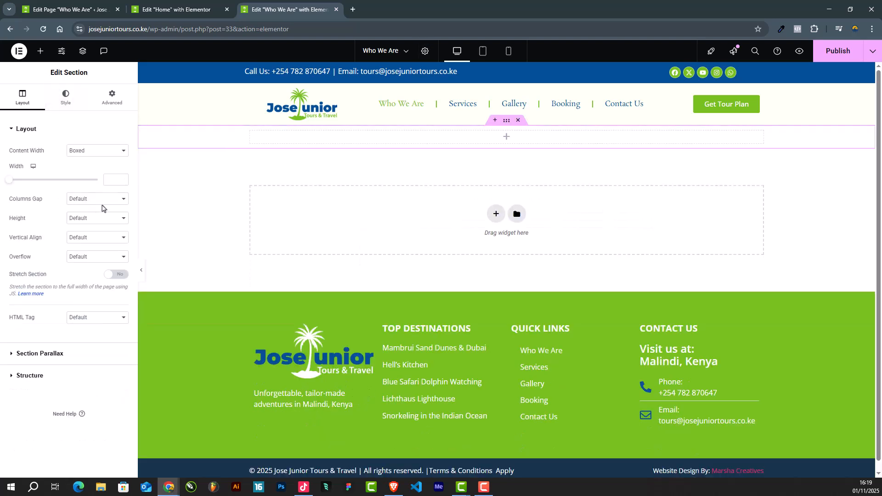
left_click(84, 218)
left_click(76, 252)
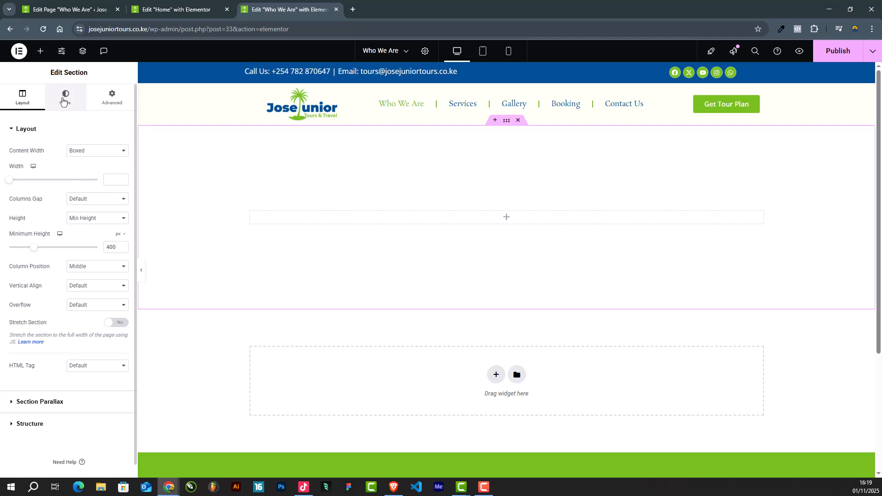
Step: Give the new section a classic background in the Secondary global color
left_click(65, 99)
left_click(85, 170)
left_click(110, 188)
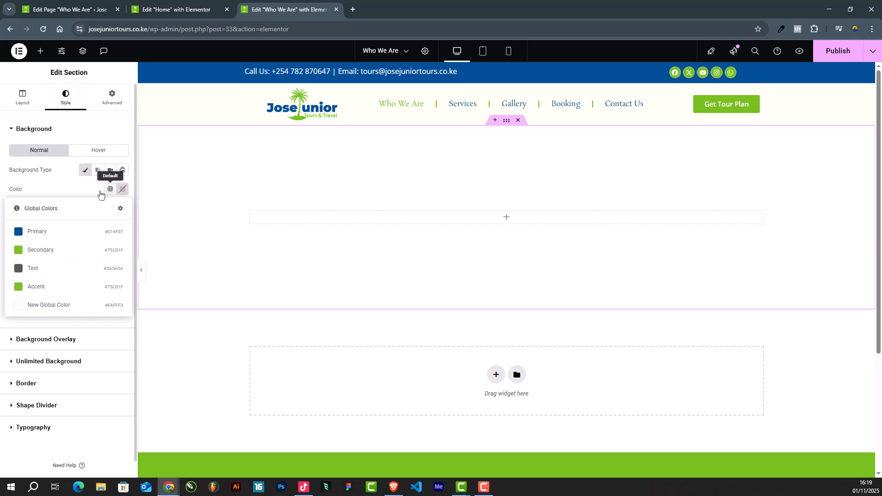
left_click(52, 251)
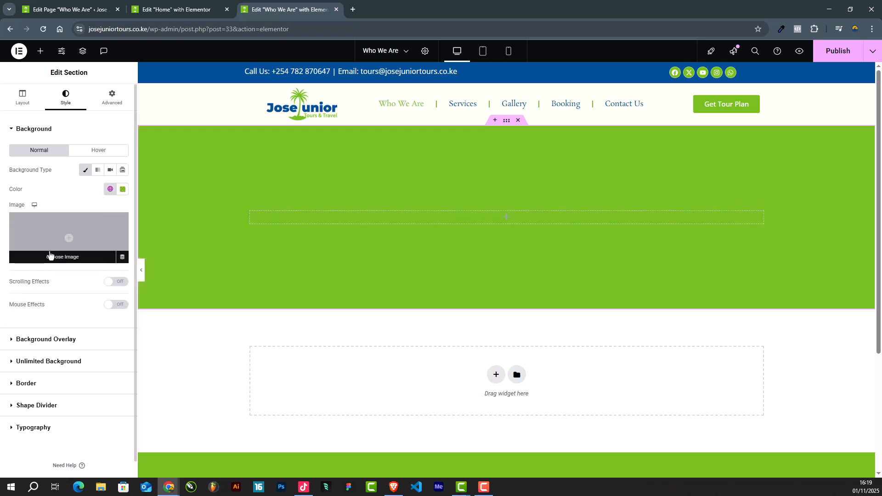
Step: Add a classic background overlay to the green section using the sunset pier photo from the media library
scroll(41, 322, "down", 1)
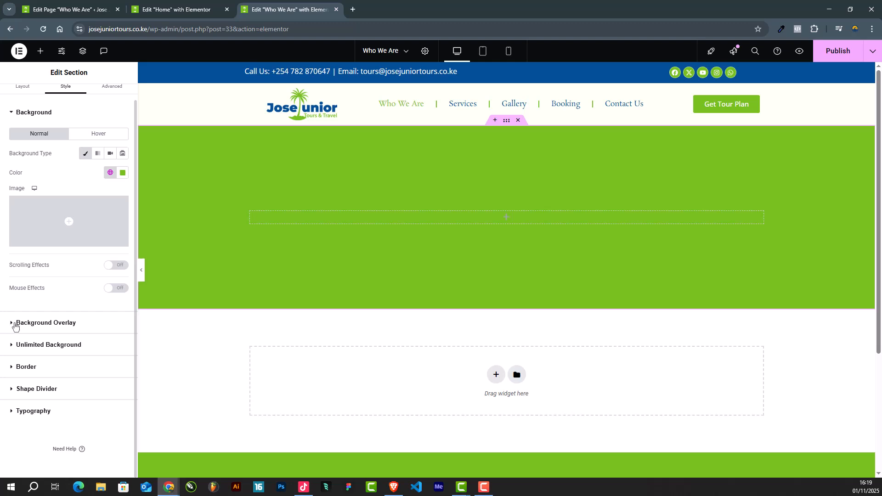
left_click(12, 327)
left_click(110, 192)
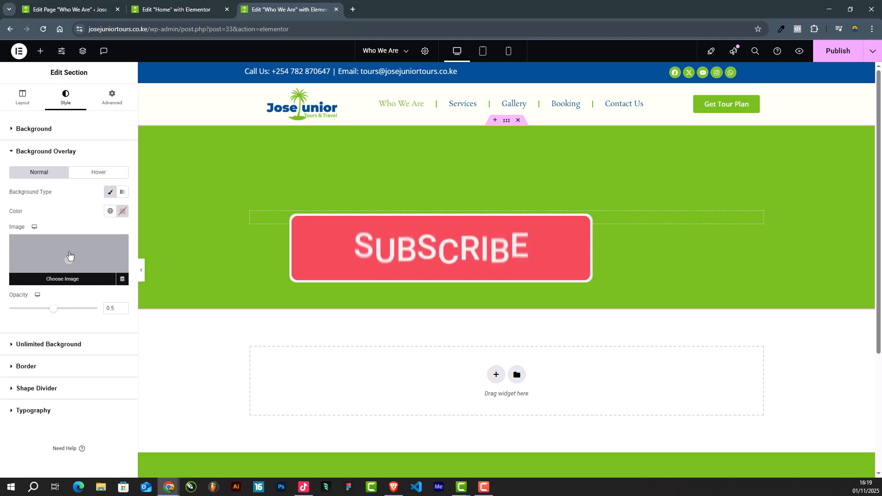
left_click(70, 255)
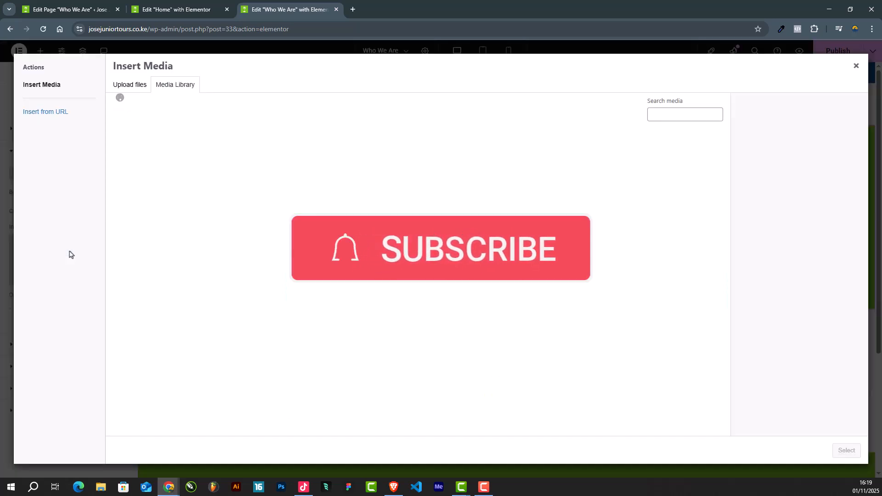
left_click(430, 154)
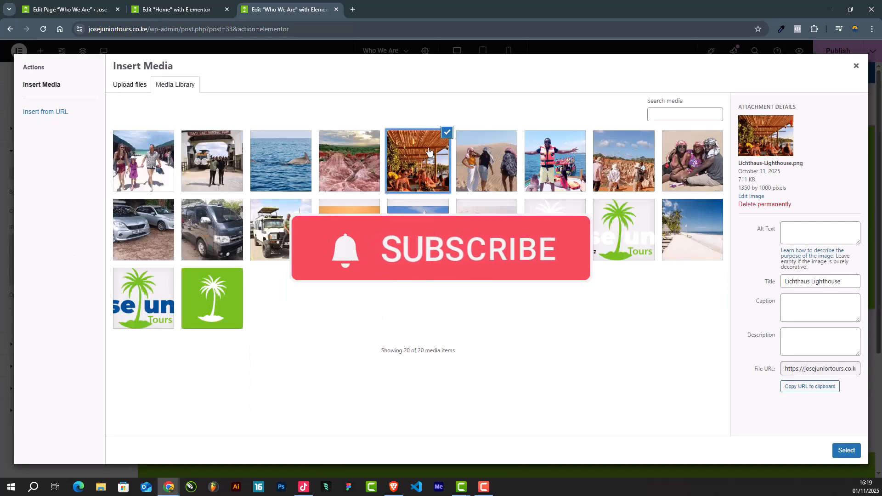
left_click(599, 177)
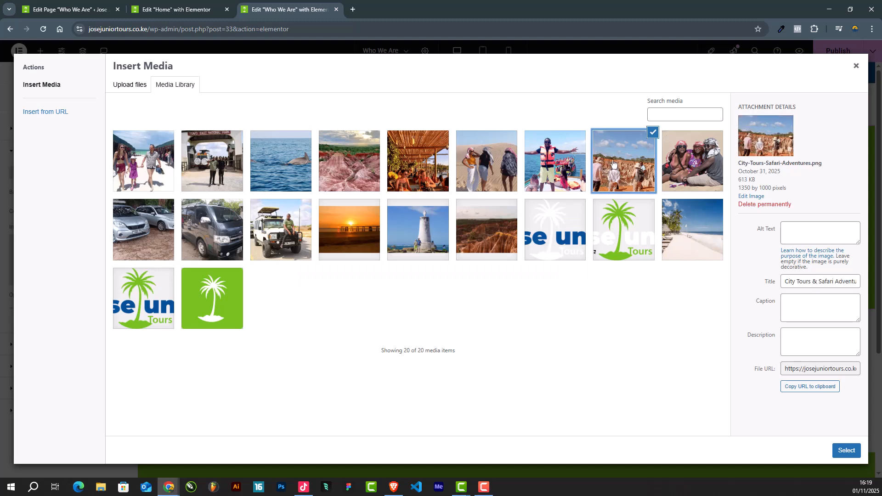
left_click(367, 238)
left_click(844, 452)
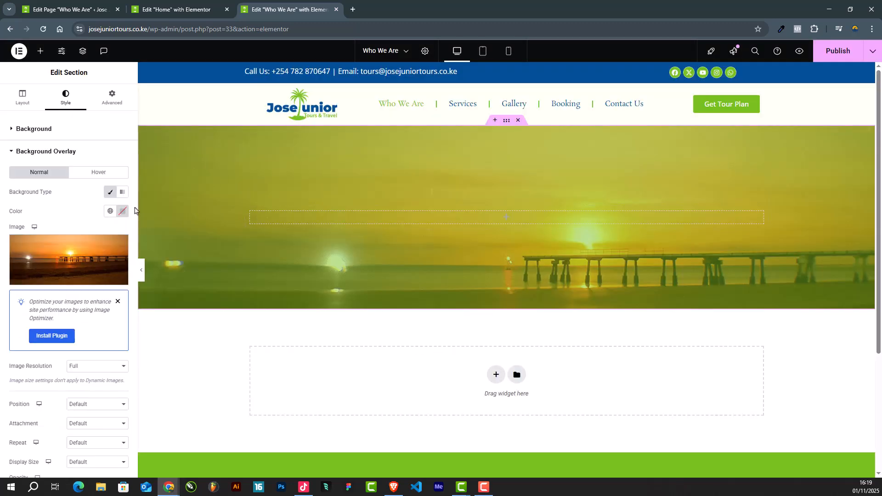
Step: Set the opacity of the section's background overlay to 0.13
scroll(69, 276, "down", 5)
left_click_drag(55, 274, 22, 275)
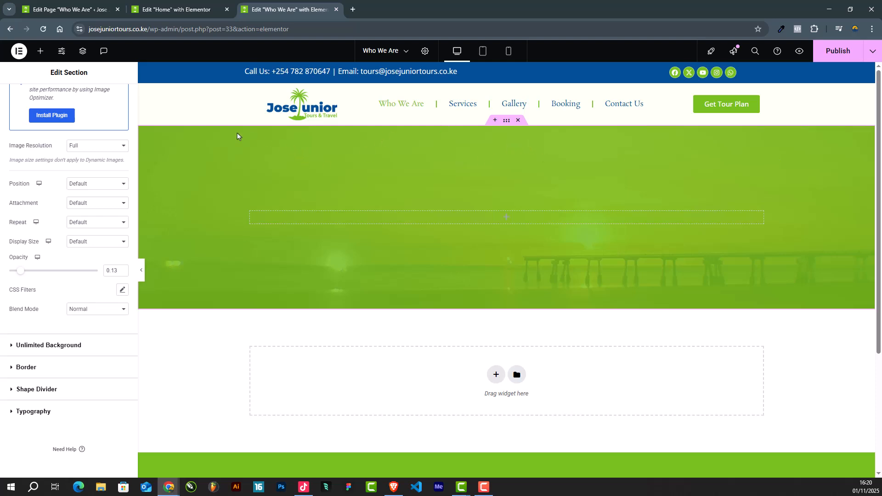
scroll(46, 170, "up", 5)
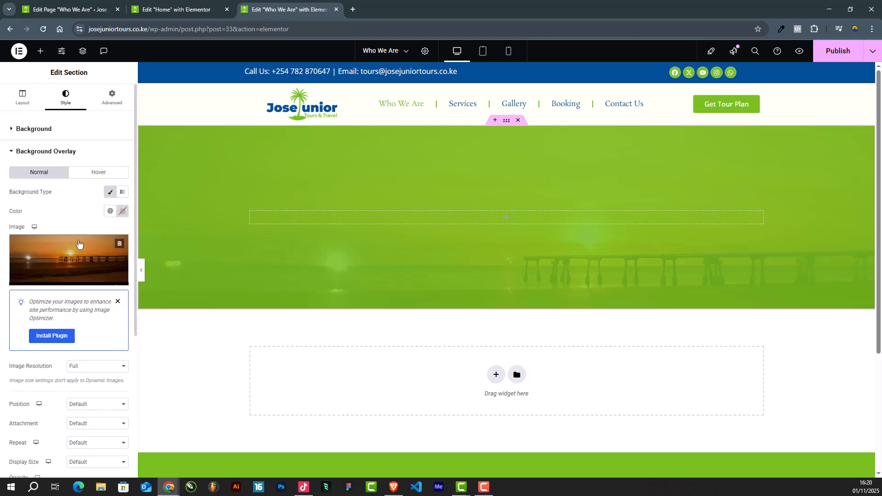
Step: Insert a Heading widget in the green section, centered and with white text
left_click(39, 56)
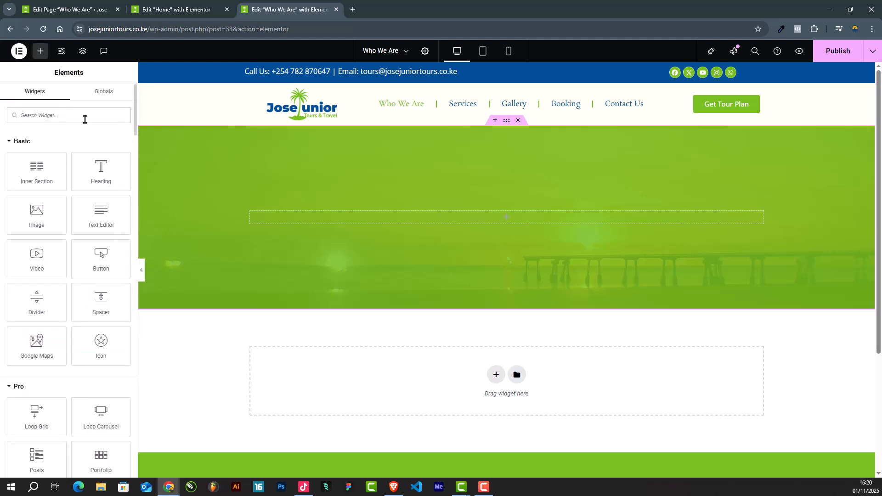
left_click_drag(101, 172, 509, 216)
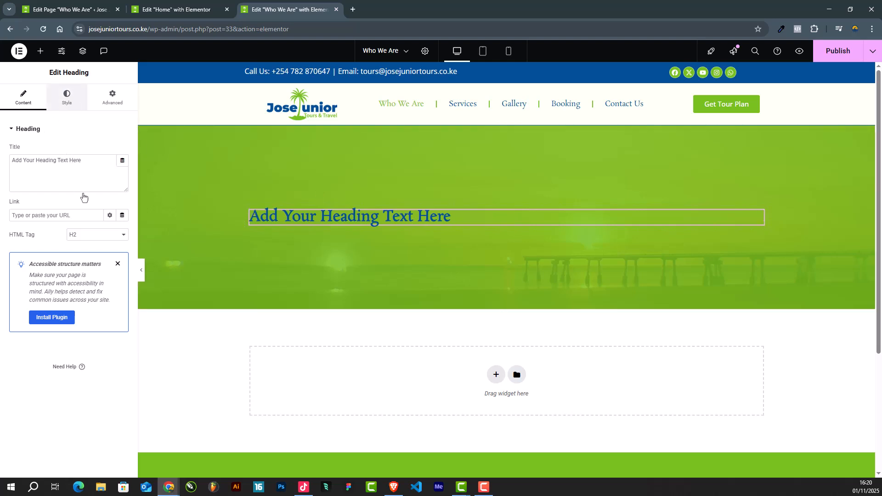
left_click(67, 98)
left_click(98, 150)
left_click(122, 280)
left_click_drag(82, 335, 34, 281)
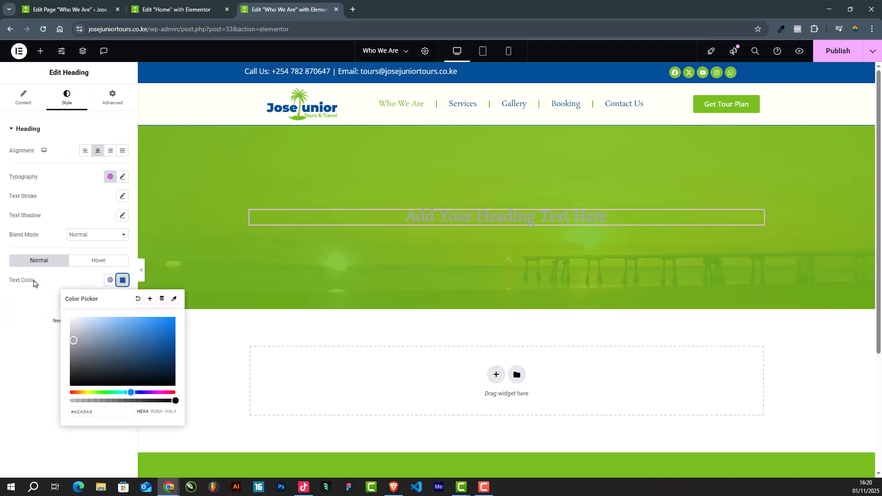
Step: Replace the heading's placeholder text with "About Jose Junior Tours & Travel"
left_click(24, 96)
left_click_drag(82, 161, 1, 149)
type("Wg")
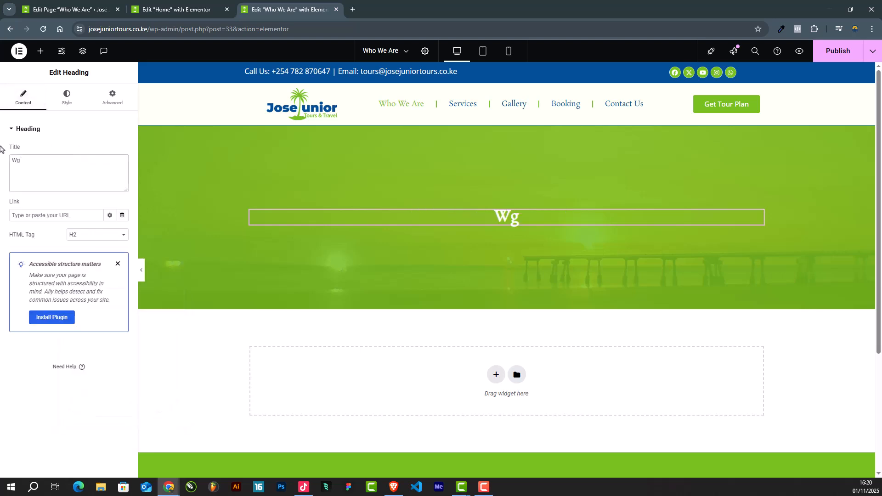
key("BackSpace")
type("ho We")
key("ctrl+a")
type("About Jose Junio")
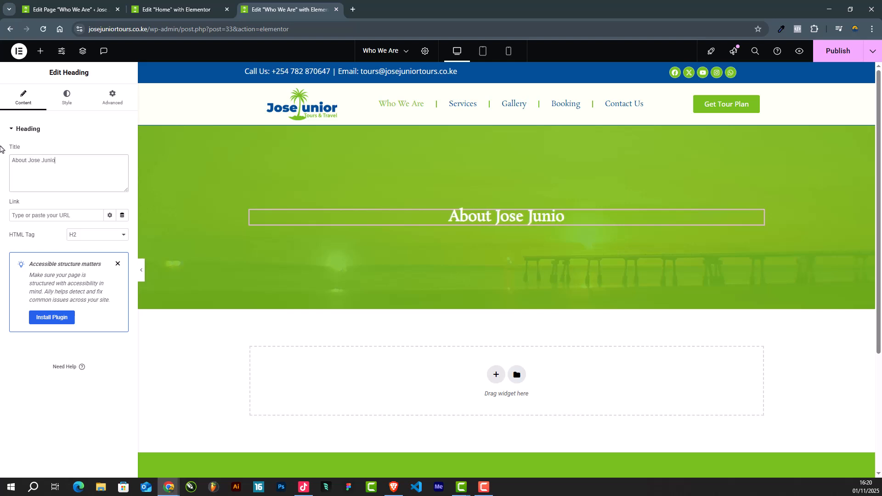
type("t Tours")
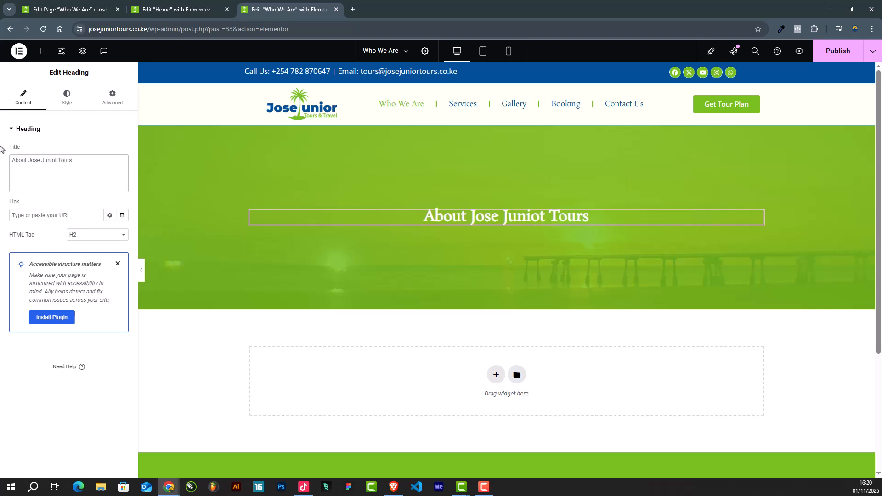
type(" & Travel")
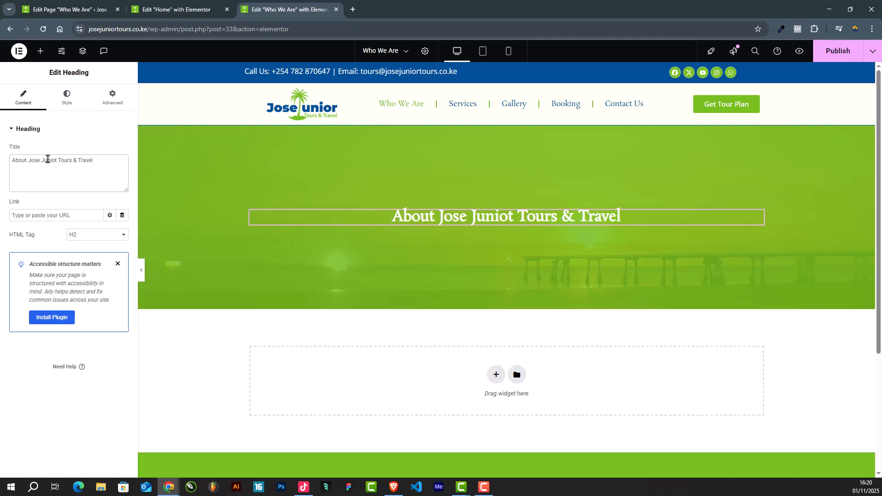
key("BackSpace")
key("BackSpace")
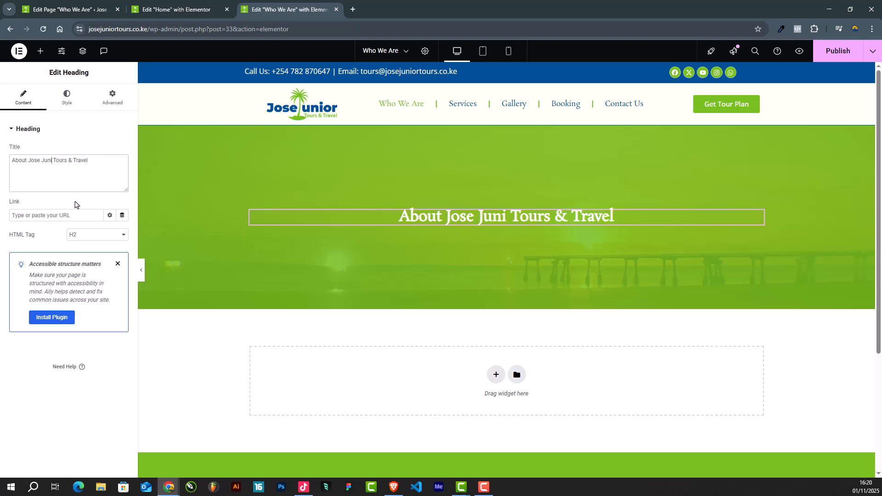
type("or")
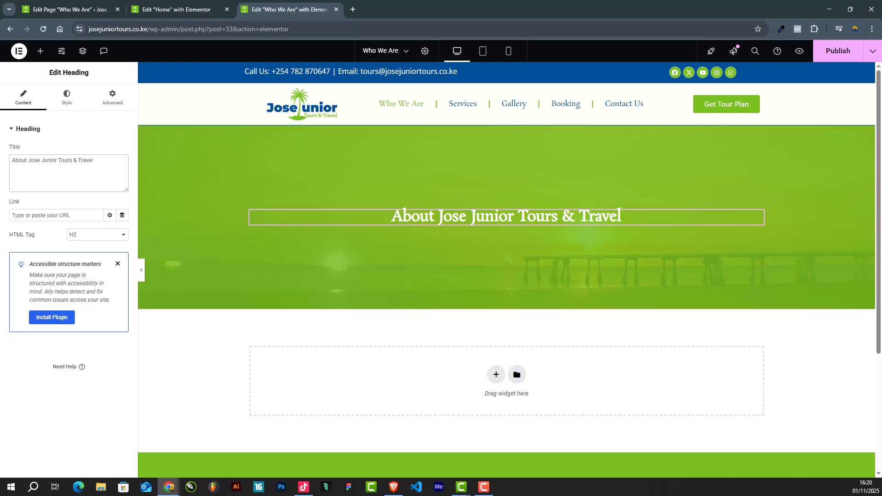
Step: Add a second one-column section below the green heading section
scroll(506, 258, "down", 3)
scroll(521, 308, "up", 3)
left_click(495, 374)
scroll(421, 350, "down", 2)
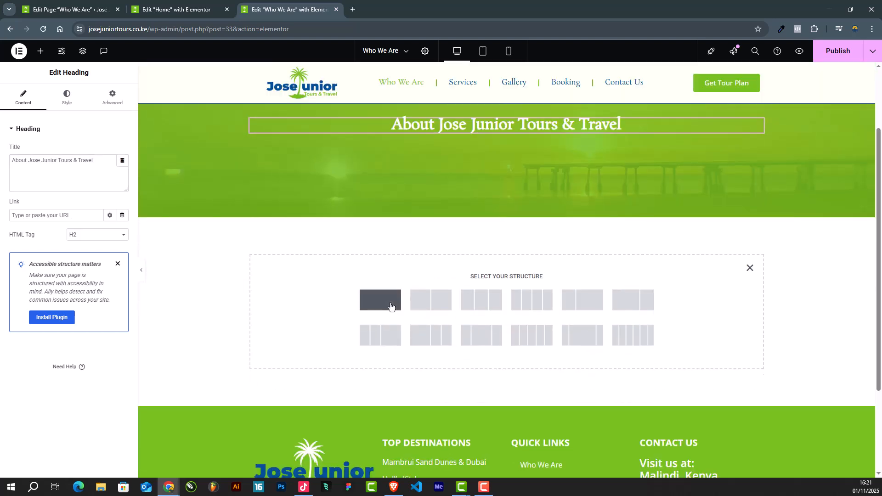
left_click(391, 305)
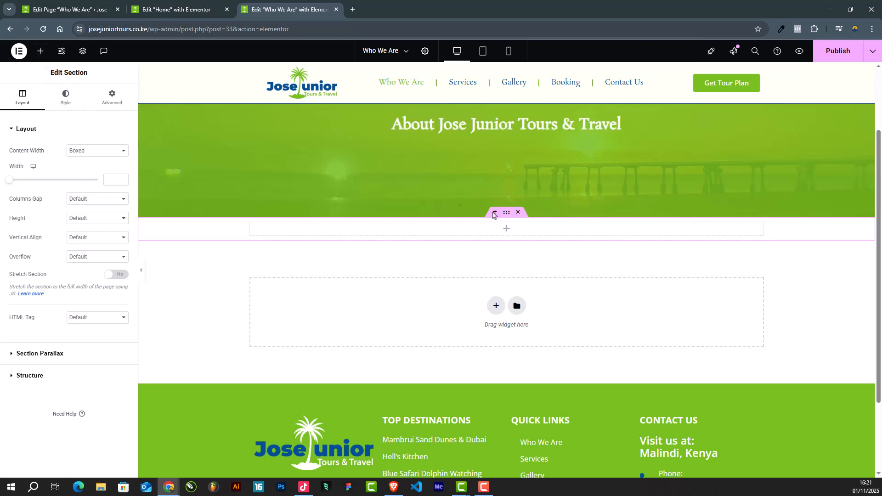
Step: Unlink the new section's padding values and set its top and bottom padding to 50 px
left_click(111, 98)
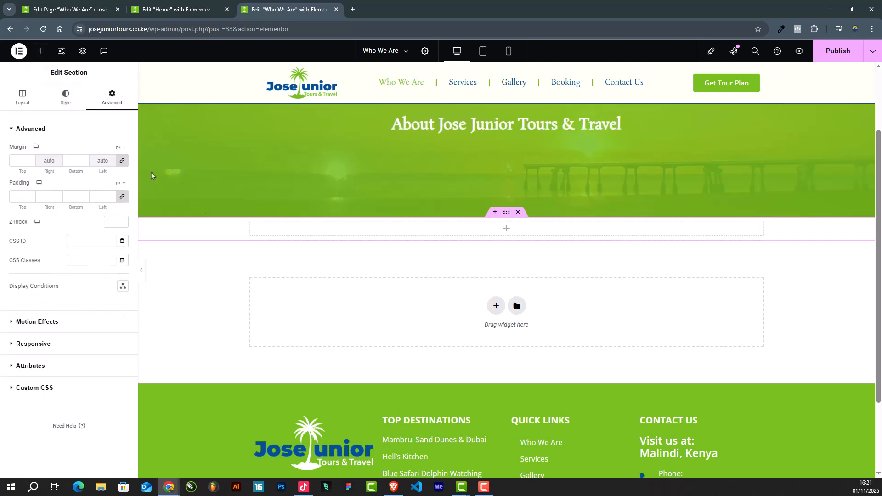
left_click(121, 196)
type("50")
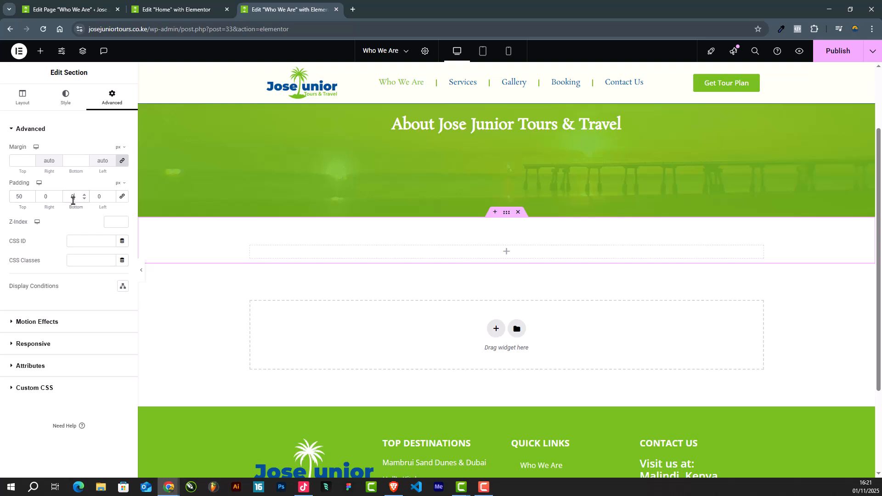
left_click_drag(81, 193, 53, 192)
type("50")
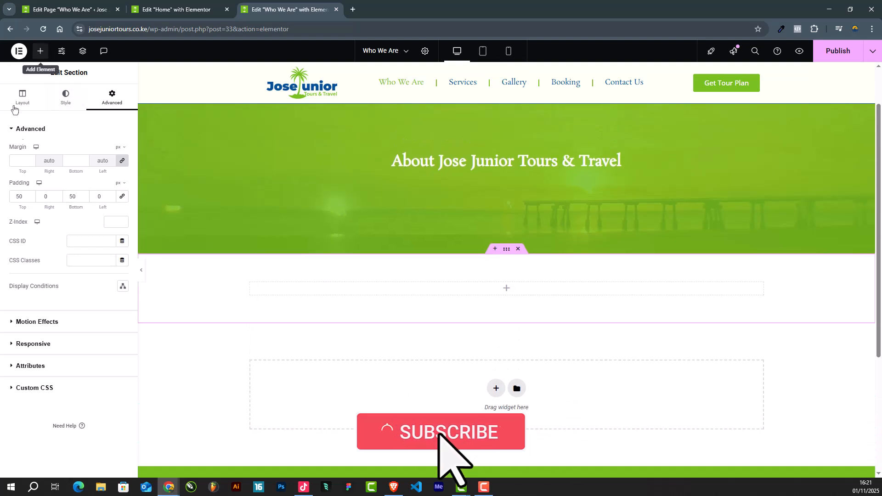
Step: Insert an Inner Section in the new section below the green heading and delete one of its two columns
left_click(40, 51)
left_click_drag(36, 171, 501, 291)
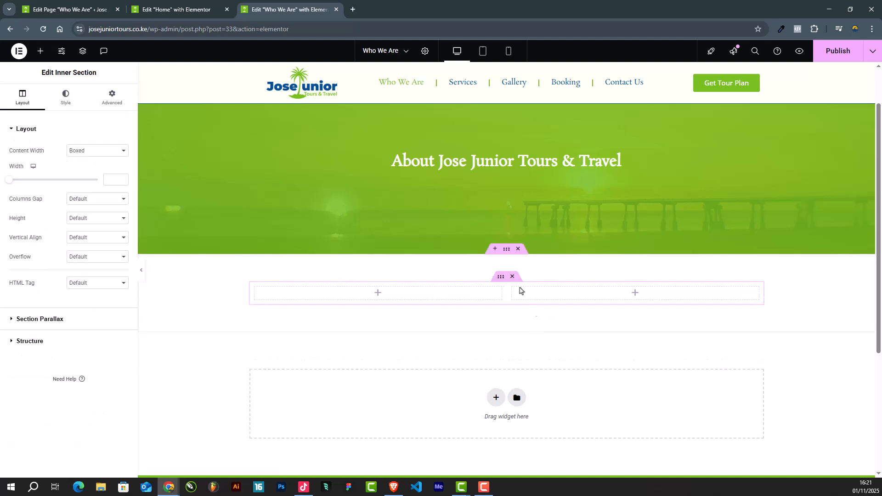
right_click(512, 285)
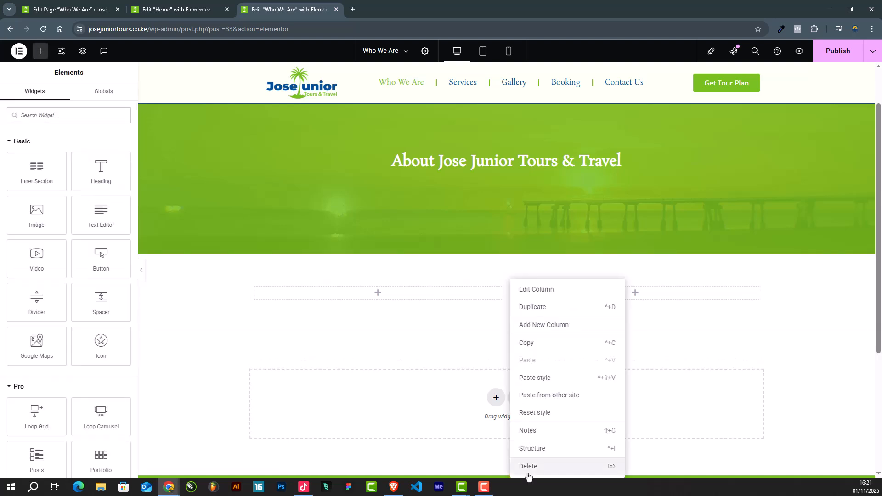
left_click(528, 466)
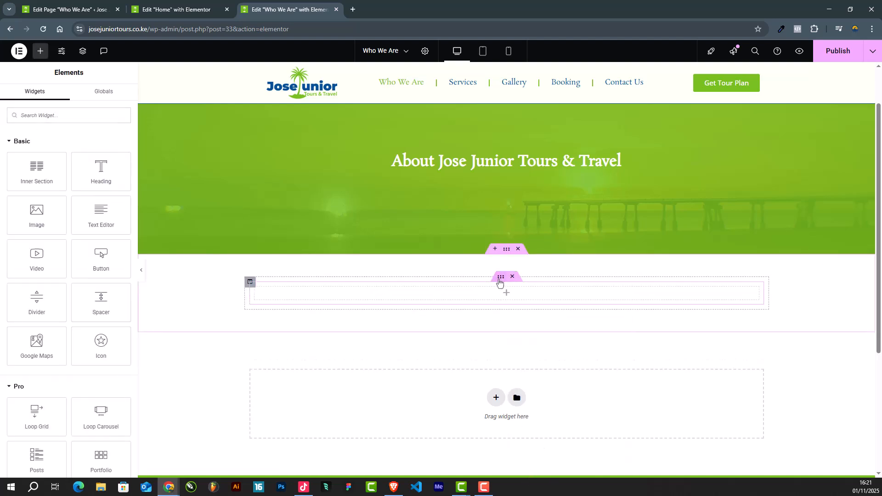
Step: Set the boxed content width of the inner section to 800
left_click(501, 278)
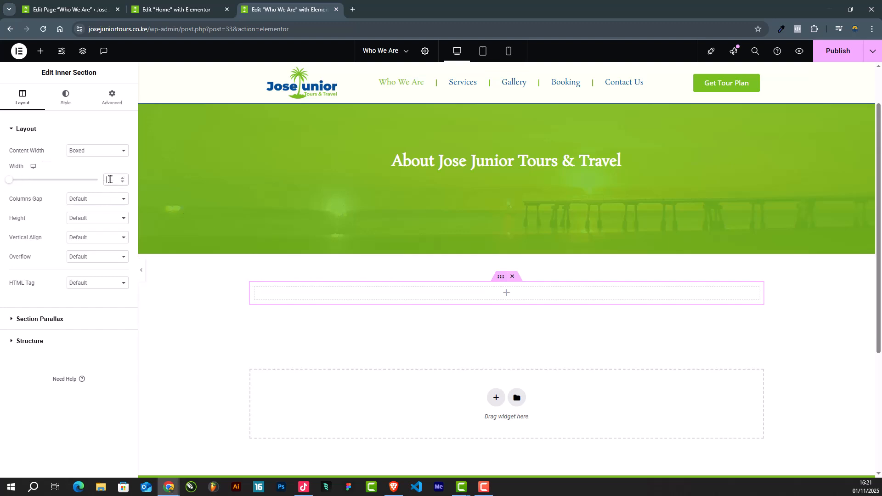
left_click(108, 178)
type("800")
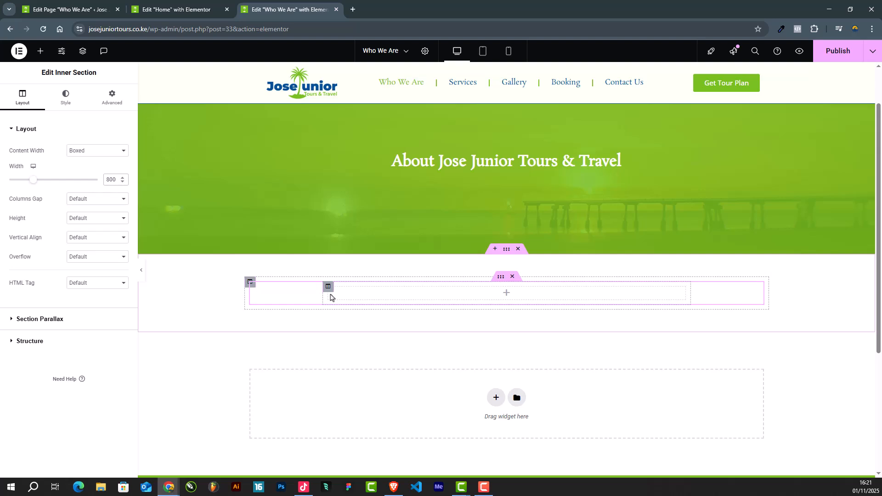
Step: Give the inner column a classic background in New Global Color and insert a Text Editor widget in it
left_click(329, 292)
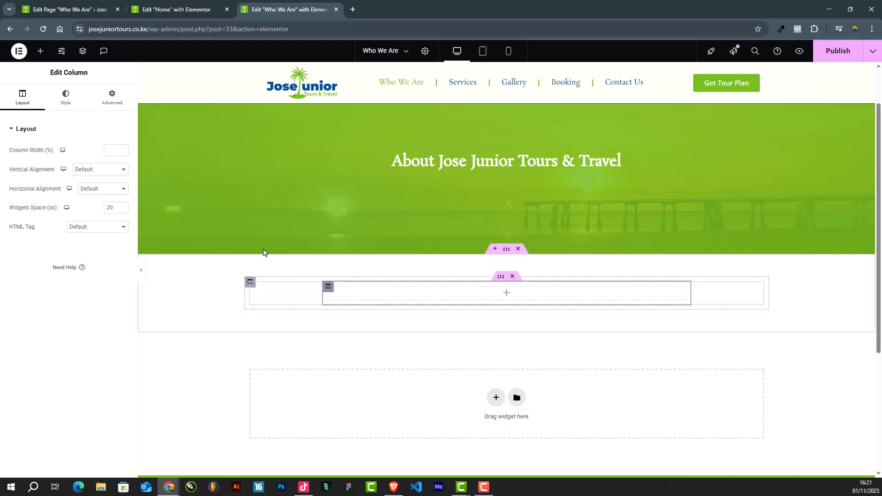
left_click(66, 105)
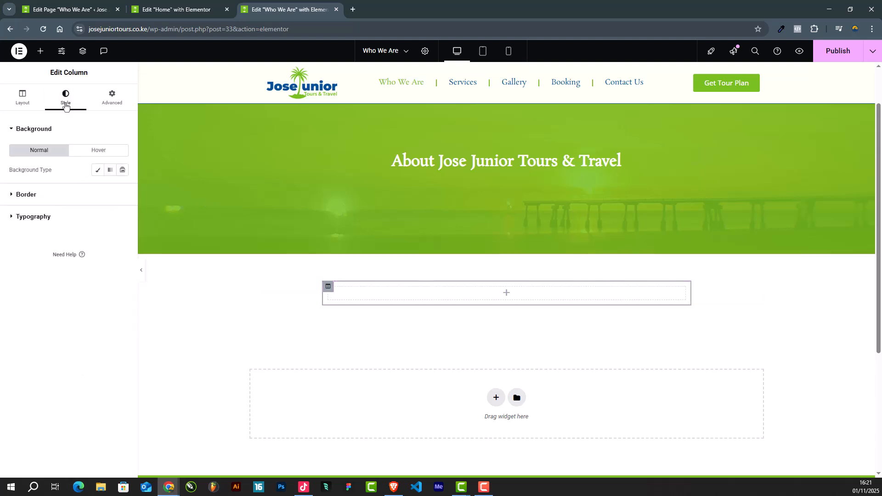
left_click(97, 170)
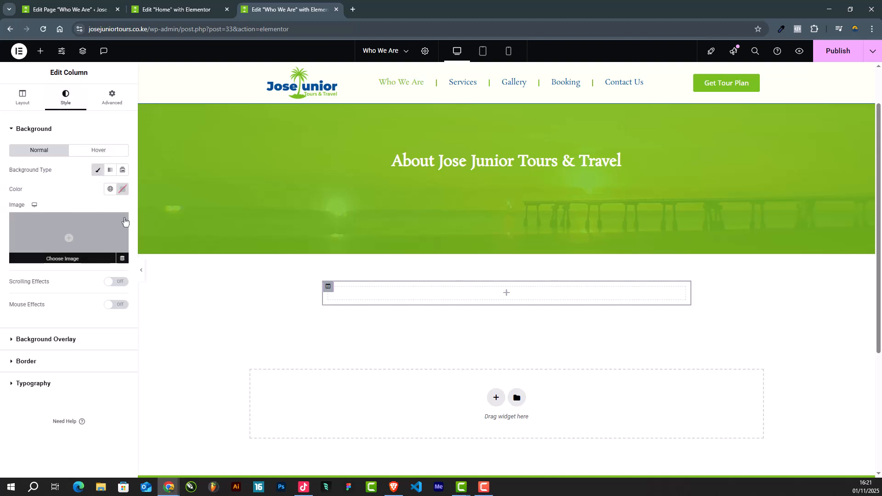
left_click(109, 190)
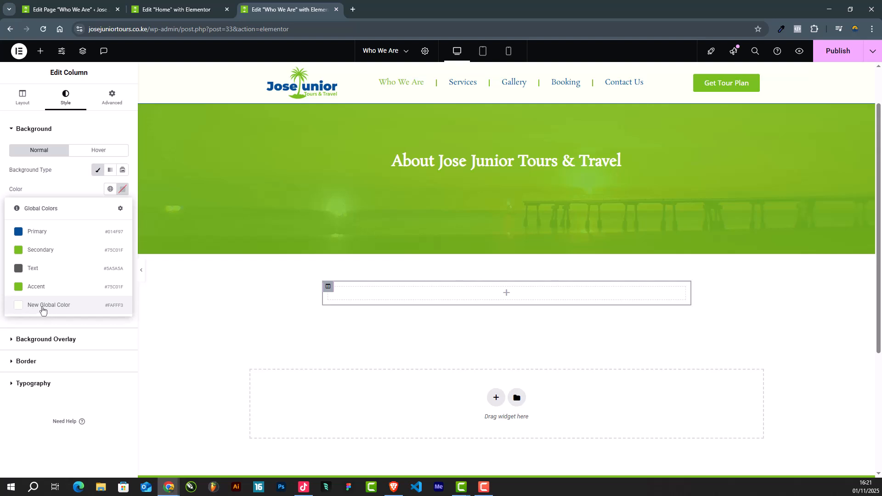
left_click(36, 309)
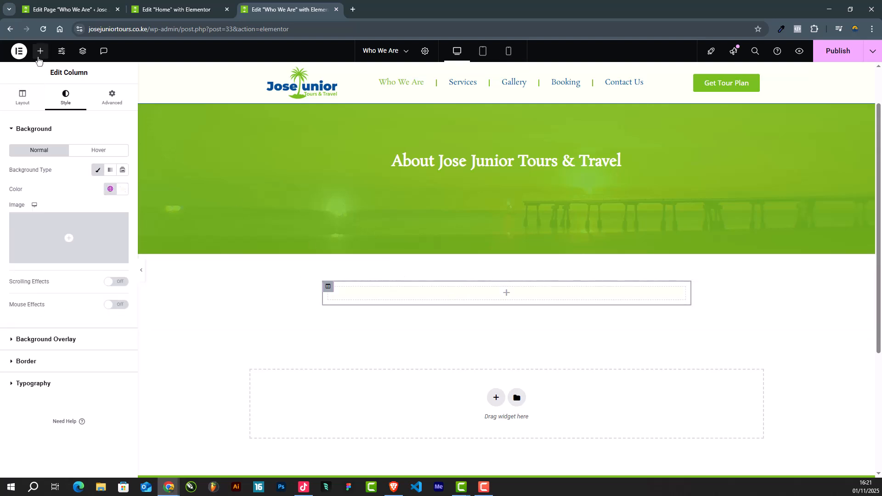
left_click(40, 51)
left_click_drag(102, 217, 498, 287)
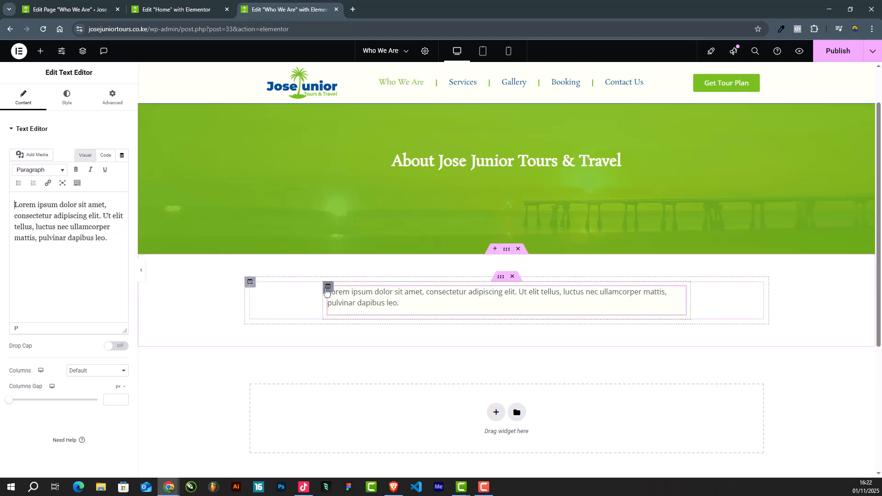
Step: Set the inner column's padding to 50 px on all sides and the outer section's top padding to 0
left_click(328, 286)
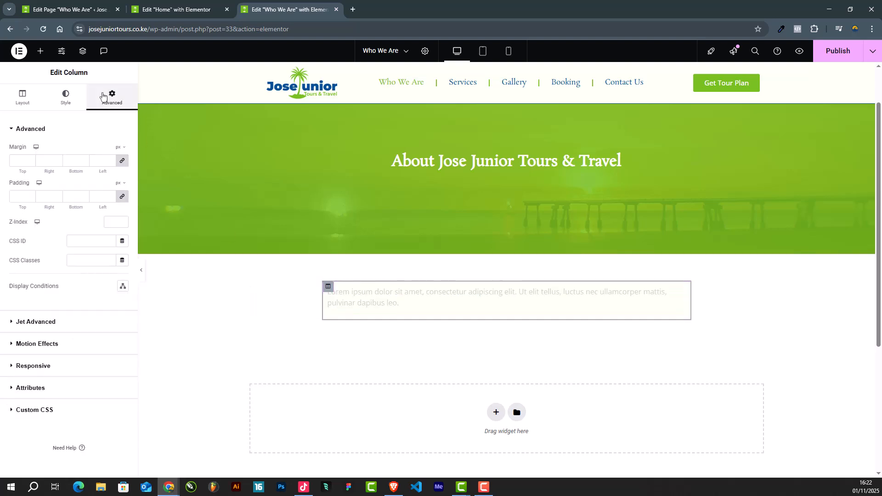
left_click(31, 197)
type("50")
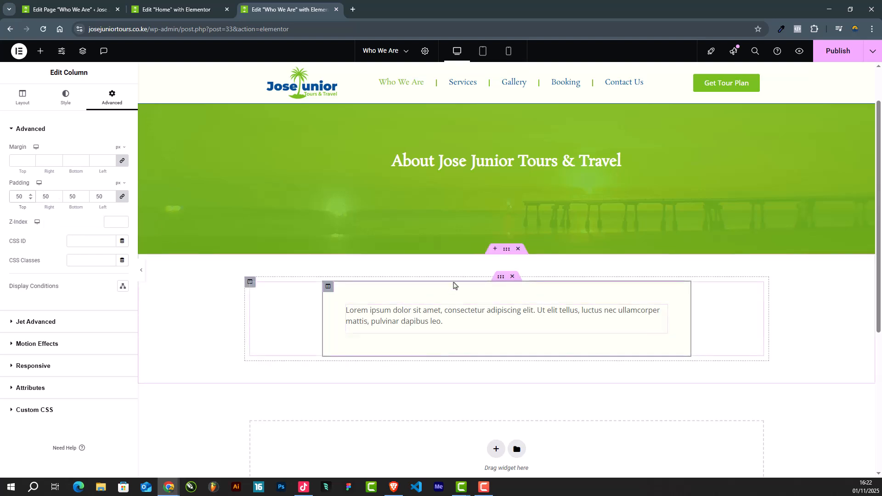
left_click(505, 252)
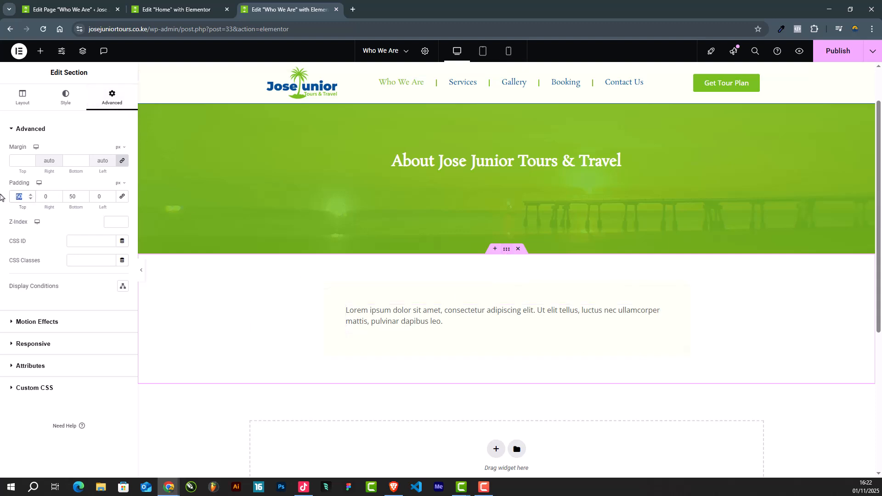
type("0")
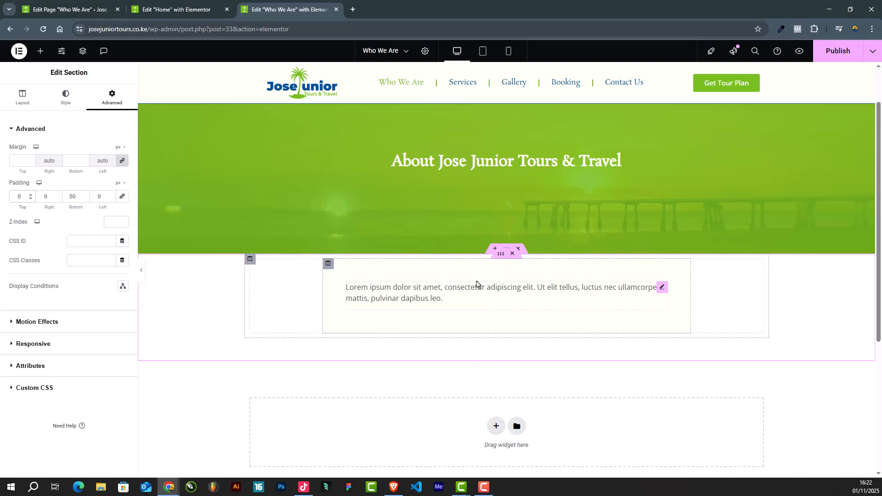
Step: Replace the text editor's placeholder text with the copied two-paragraph introduction to Jose Junior Tours & Travel
left_click(413, 294)
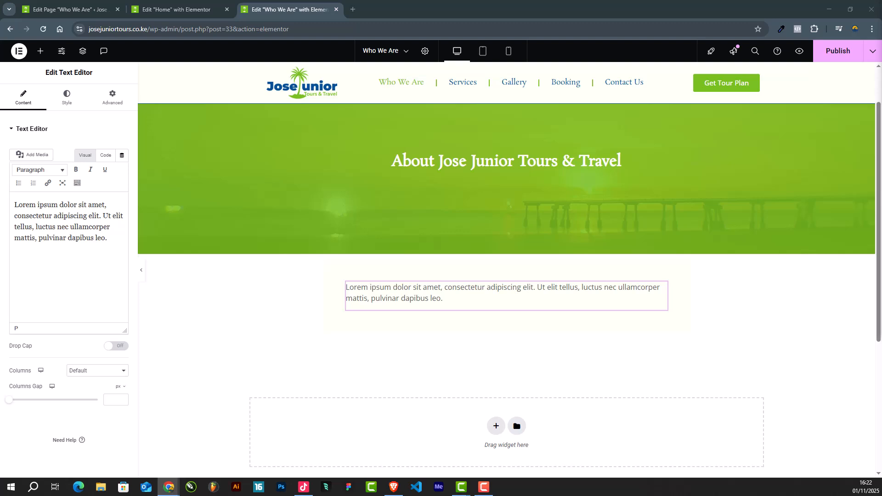
key("ctrl+a")
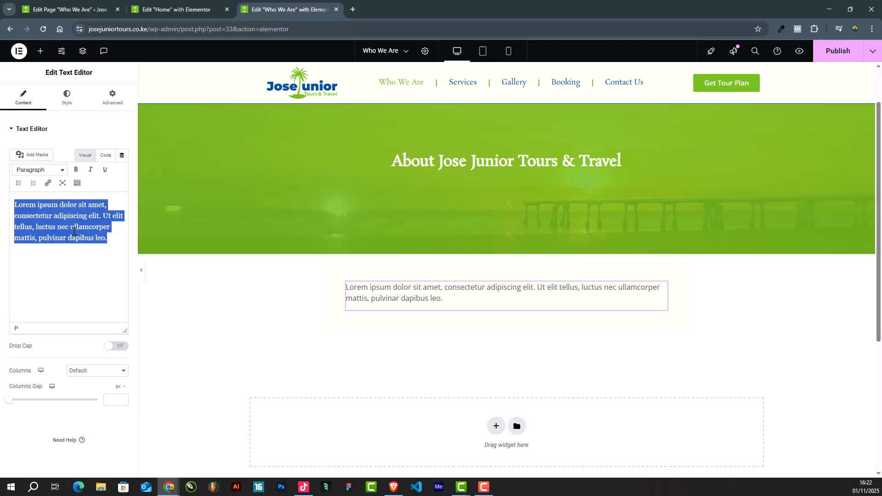
type("At Jose Junior Tours & Travel, we believe that every journey should be more than just a trip – it should be an experience of a lifetime. Founded in the heart of Malindi, Kenya, our company was born from a passion for sharing the breathtaking beauty and diverse landscapes of this vibrant region with the world. Our team is dedicated to crafting exceptional travel experiences, combining local expertise with a deep love for the region. From the stunning beaches to the majestic sand dunes, from the rich culture to the incredible wildlife, we are committed to showcasing the very best that Kenya has to offer.")
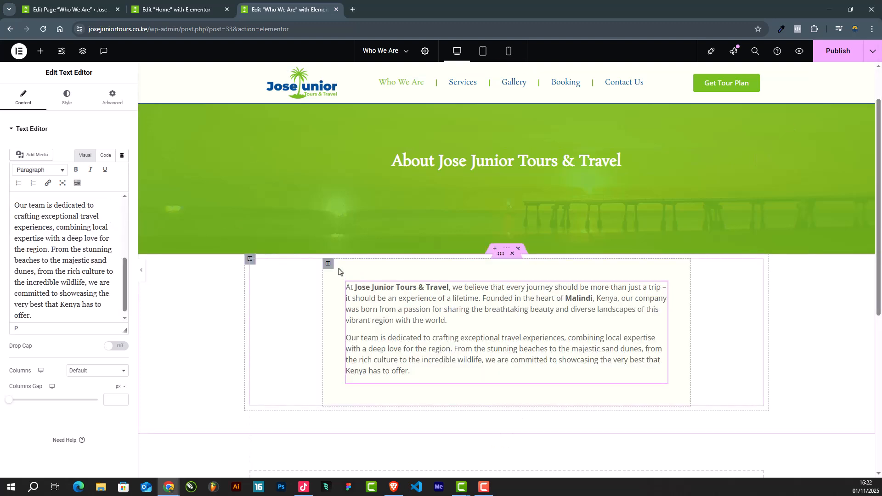
Step: Unlink the inner section's margin values and set its top margin to -80 px to overlap the green heading section
left_click(327, 264)
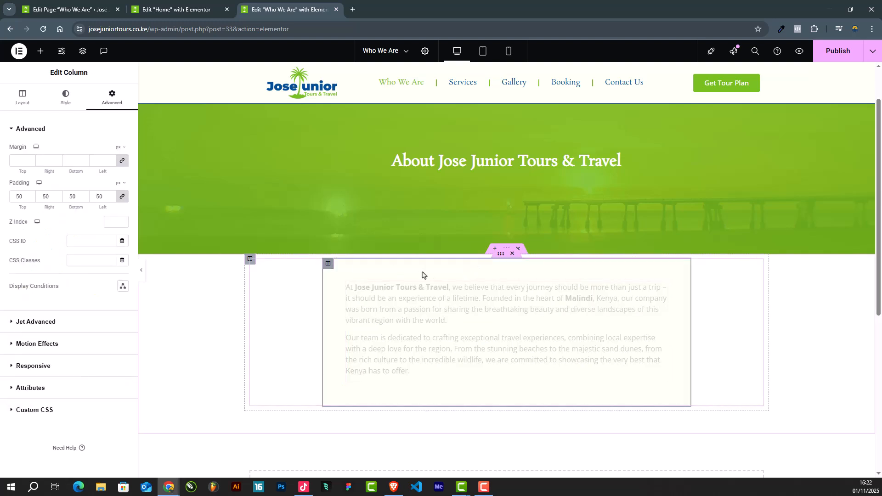
left_click(500, 257)
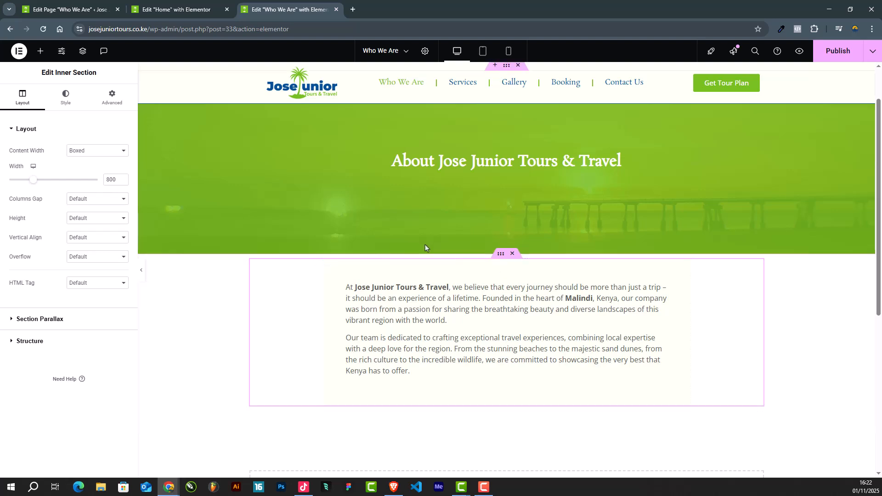
left_click(109, 103)
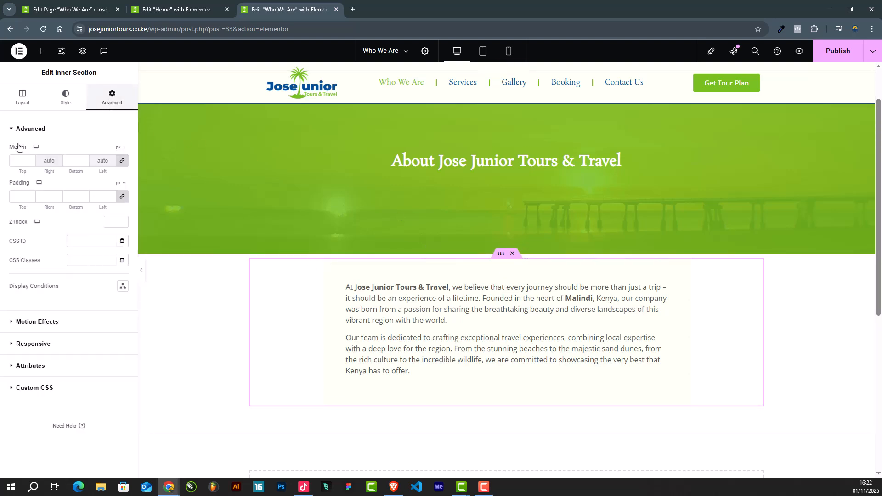
left_click(120, 161)
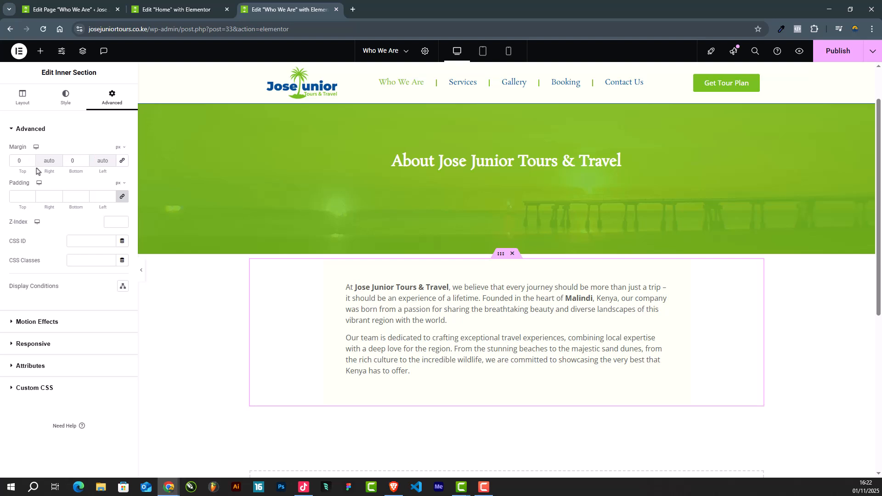
left_click_drag(31, 164, 30, 164)
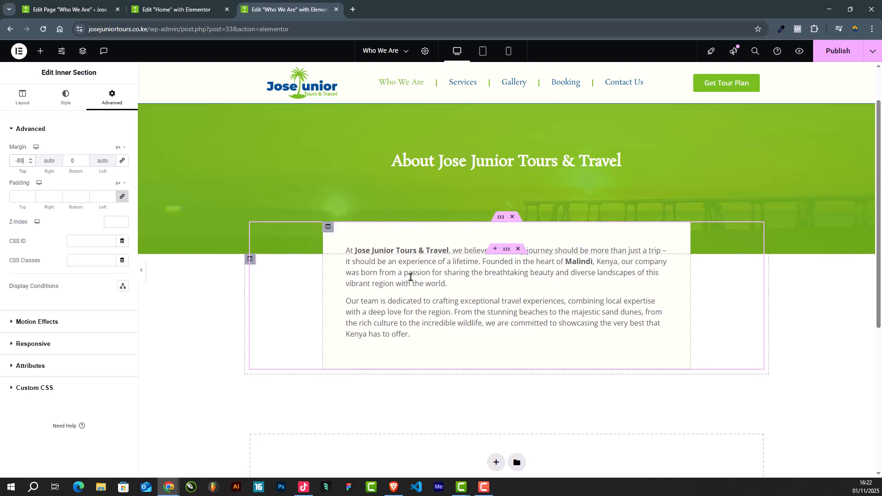
scroll(452, 296, "down", 3)
scroll(452, 295, "up", 4)
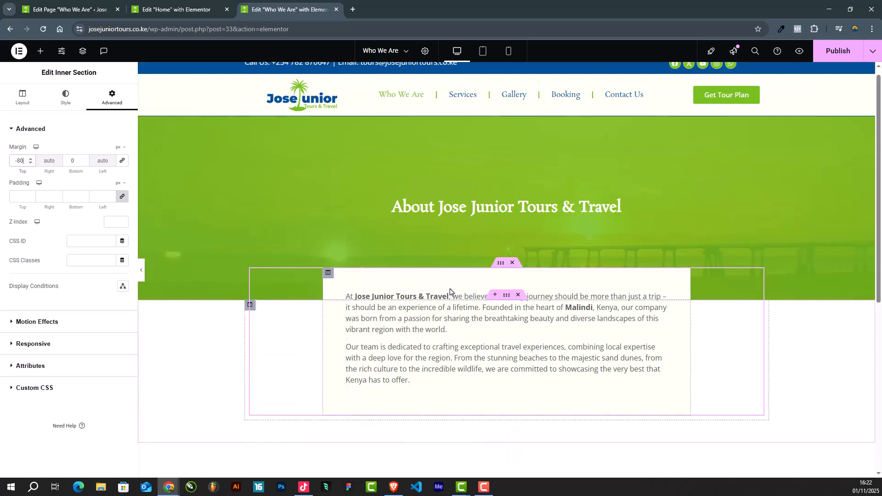
scroll(449, 293, "down", 5)
scroll(526, 388, "up", 3)
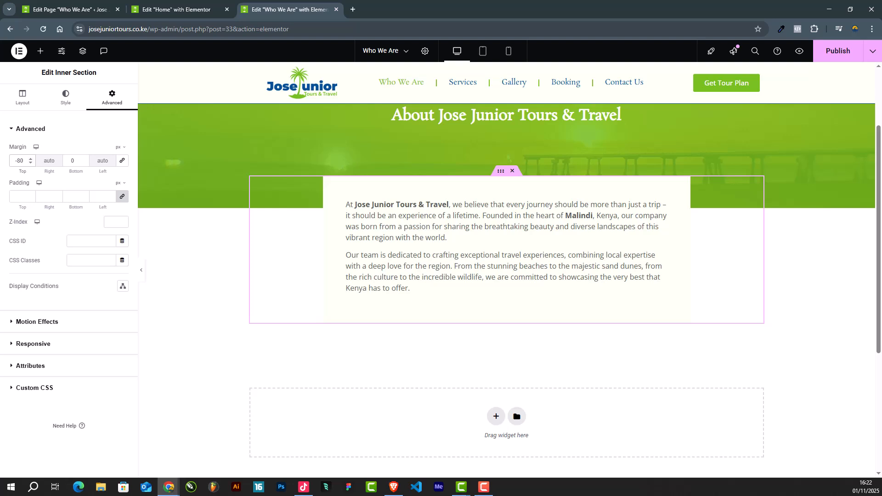
Step: Add a one-column section below the introduction text section
scroll(492, 399, "down", 1)
left_click(495, 371)
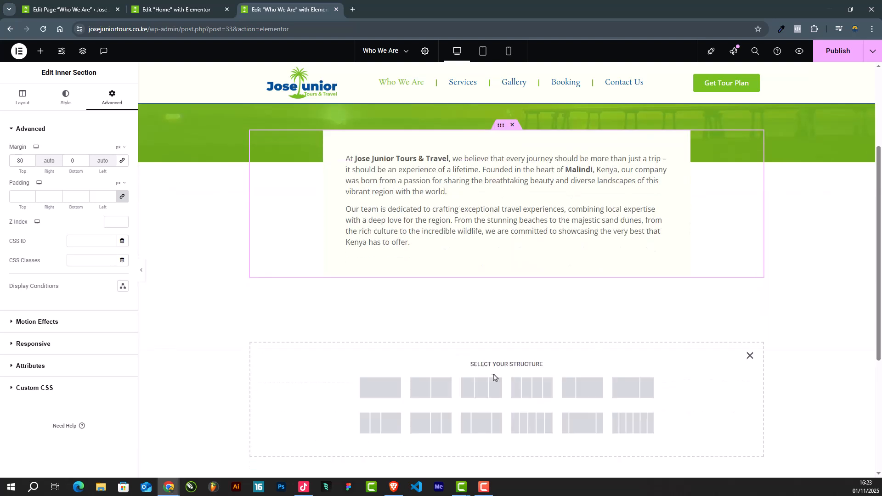
left_click(380, 388)
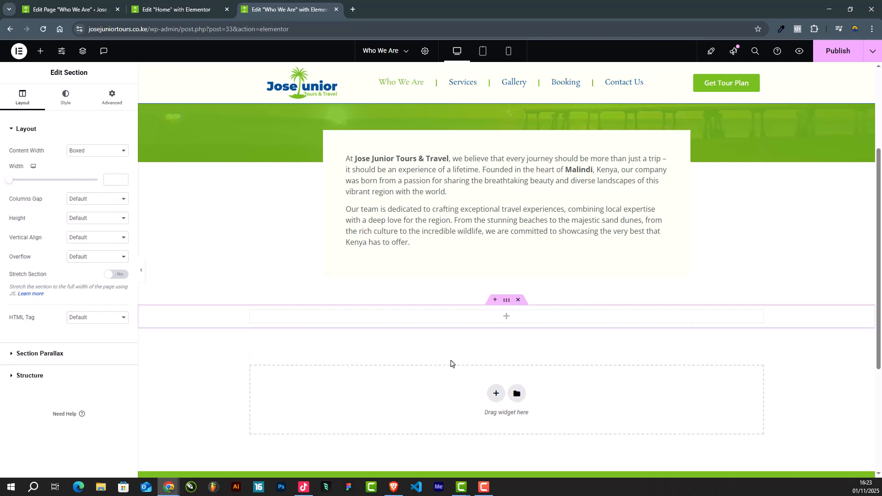
Step: Unlink the padding values of the section below the introduction and set its top and bottom padding to 50 px
left_click(105, 98)
left_click(21, 198)
type("0")
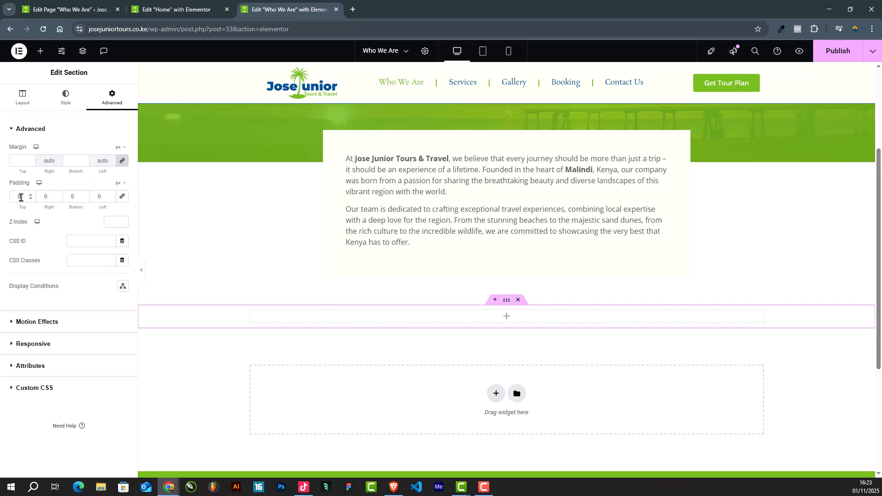
type("50")
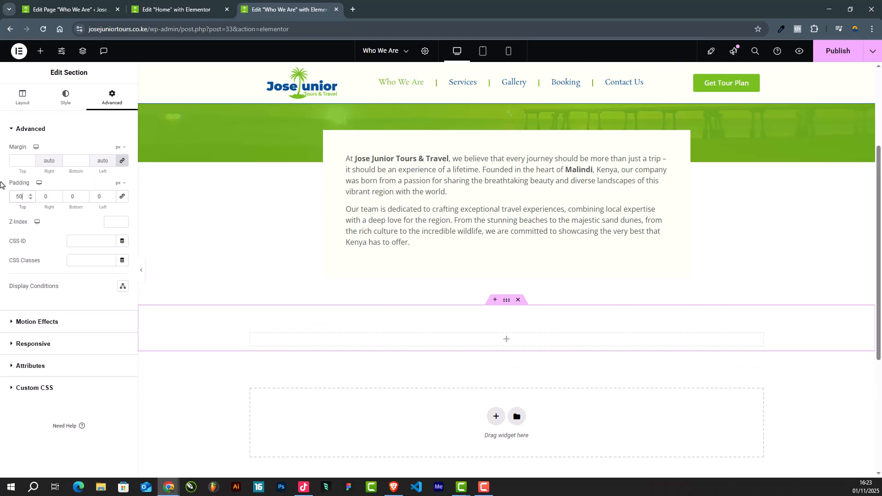
left_click(75, 196)
type("50")
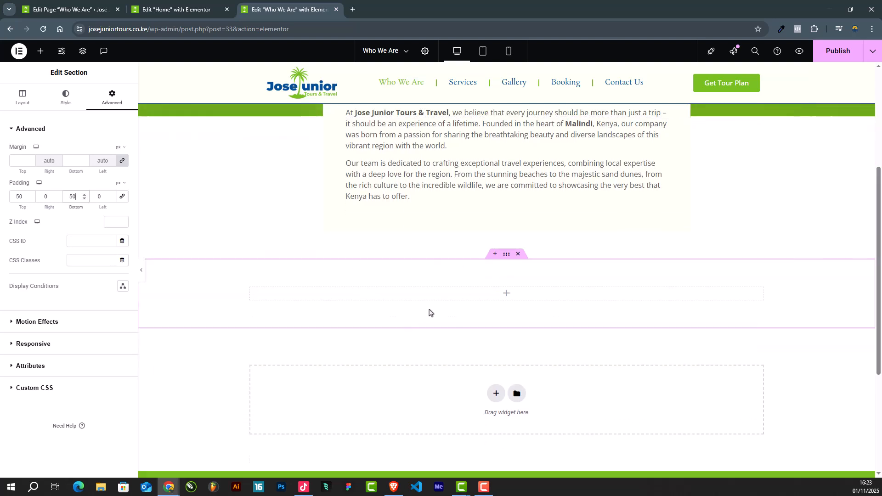
Step: Insert a two-column Inner Section in the empty section below the introduction
scroll(429, 312, "up", 1)
left_click(40, 51)
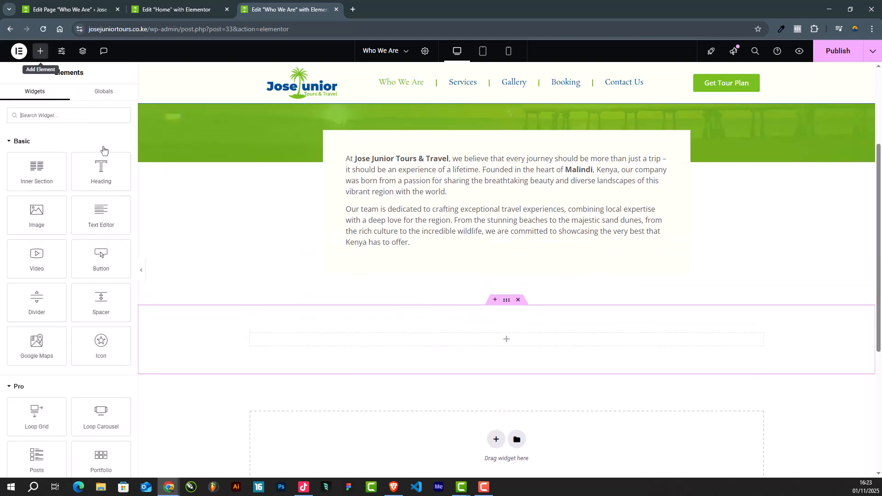
left_click_drag(37, 170, 487, 342)
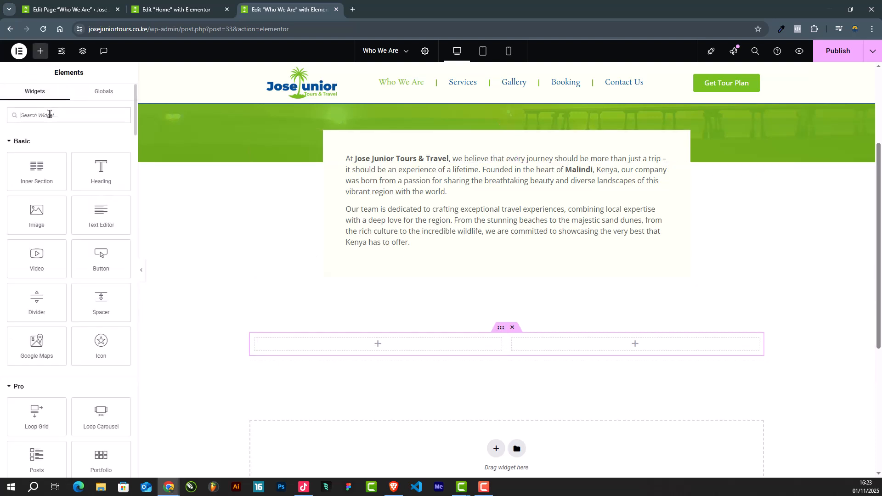
Step: Insert an Icon Box widget in the first column of the inner section and set its title to "Our Mission"
type("icon")
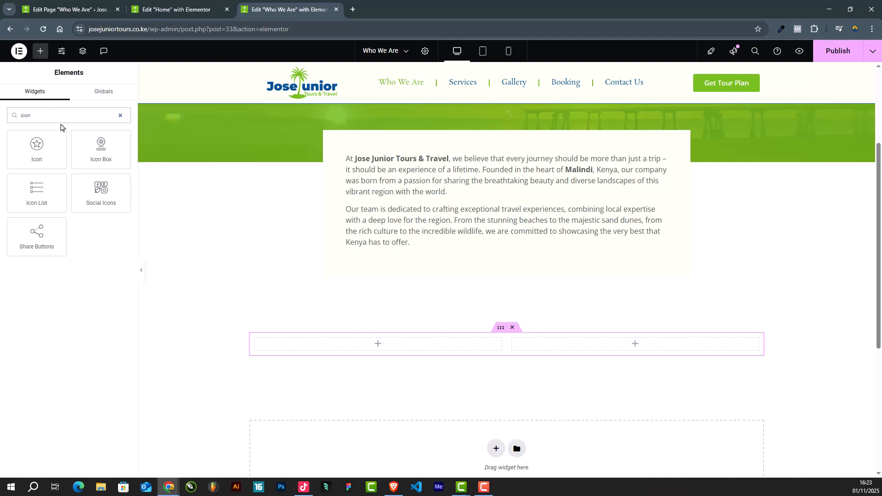
left_click_drag(101, 151, 391, 340)
scroll(398, 334, "down", 2)
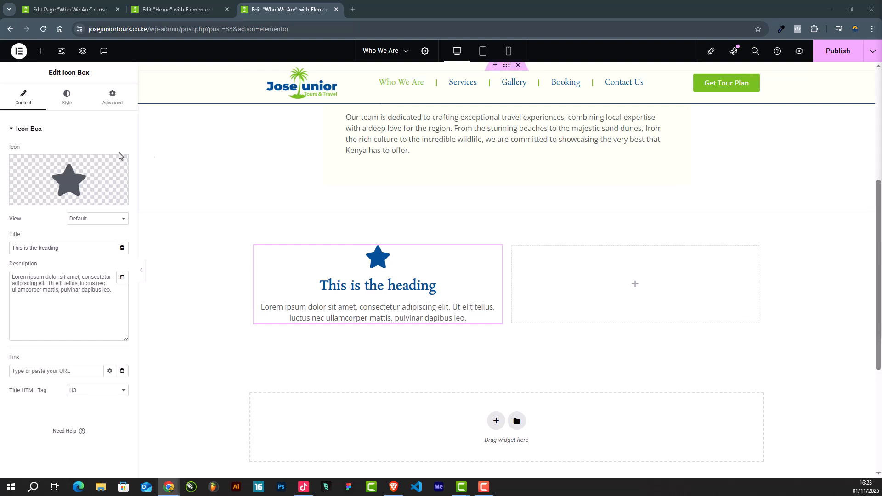
left_click_drag(76, 247, 0, 249)
type("Our Mission")
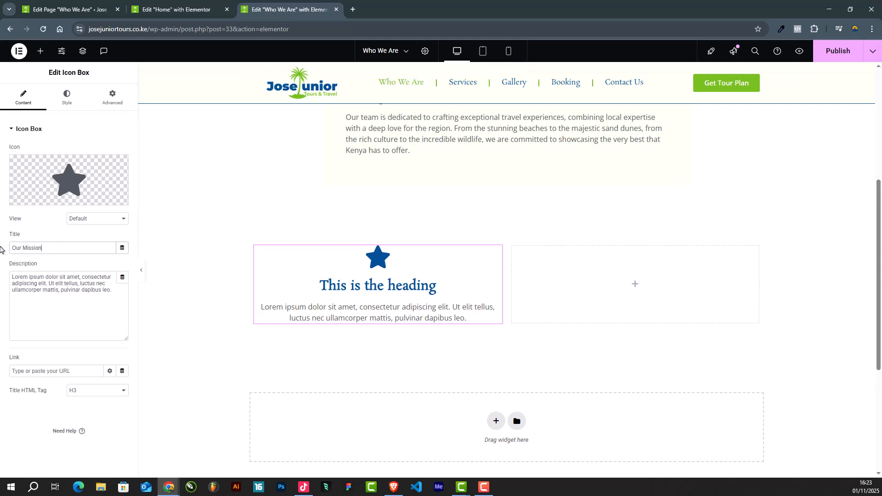
Step: Replace the icon box description with the copied mission text starting "Our mission is to provide our clients with a seamless and unforgettable travel experience."
key("alt+Tab")
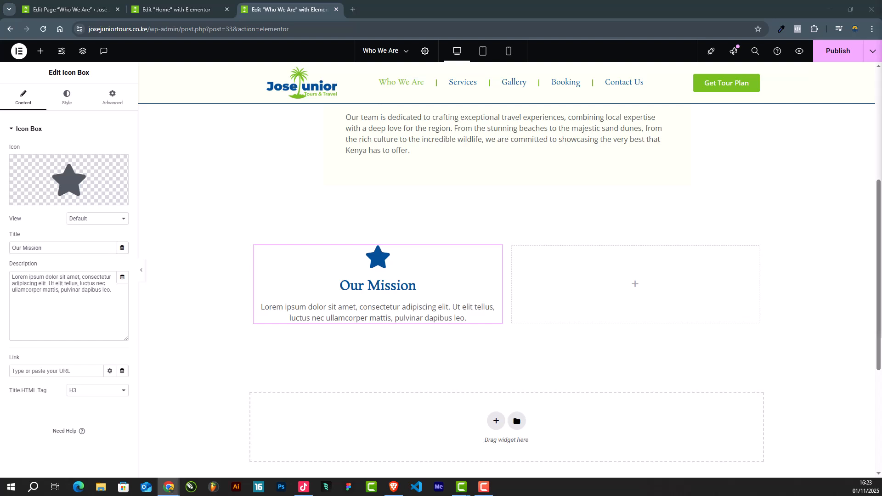
key("alt+Tab")
left_click(55, 291)
key("ctrl+a")
type("Our mission is to provide our clients with a seamless and unforgettable travel experience. We focus on personalized tours that are tailored to suit individual interests, preferences, and schedules. Whether you’re seeking adventure, relaxation, or a mix of both, we have the perfect tour for you.")
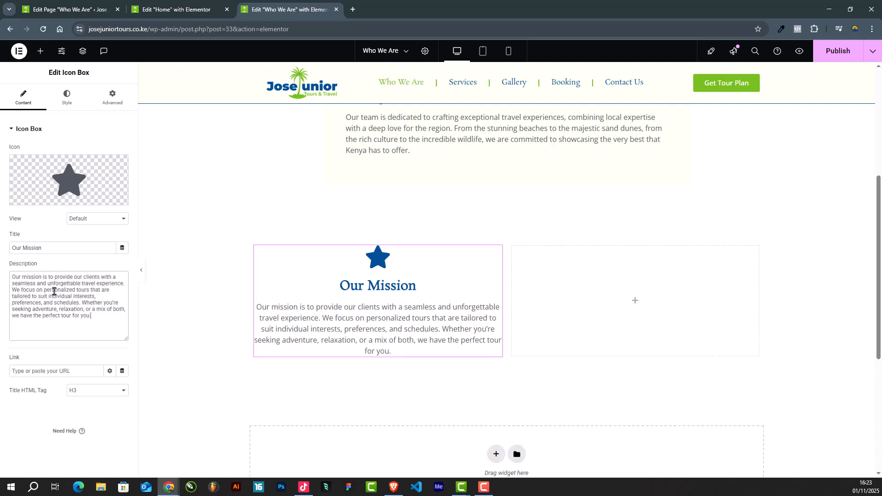
Step: Change the icon of the "Our Mission" icon box to Bullseye, searching the icon library for "bull"
left_click(38, 196)
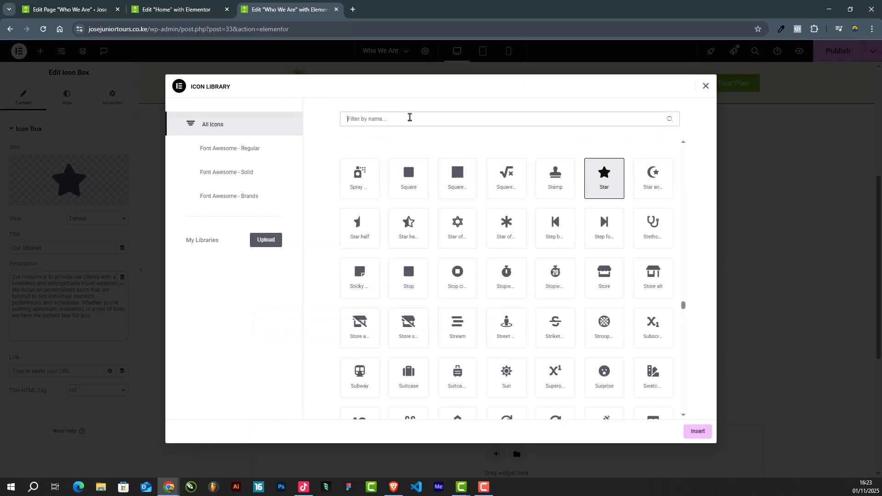
type("bull")
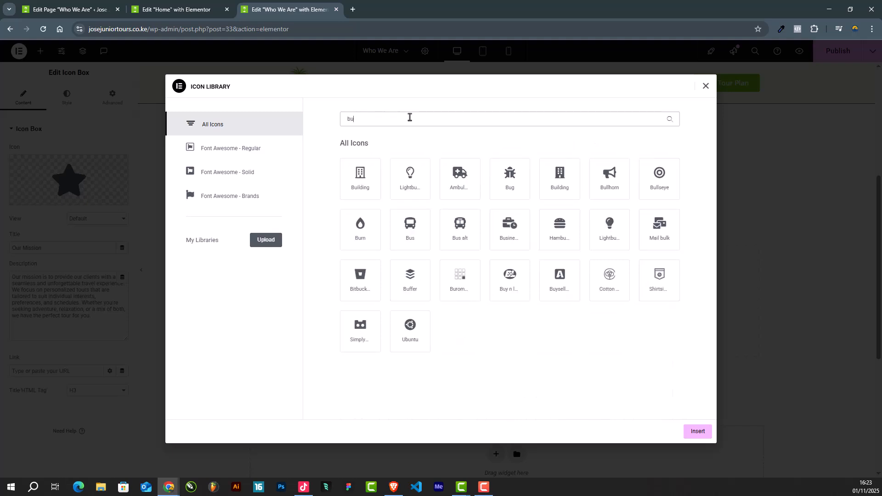
left_click(426, 161)
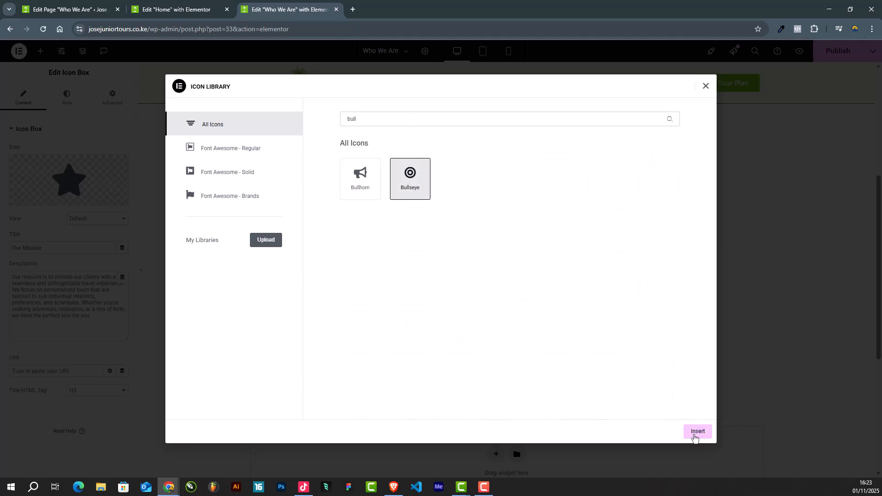
left_click(693, 433)
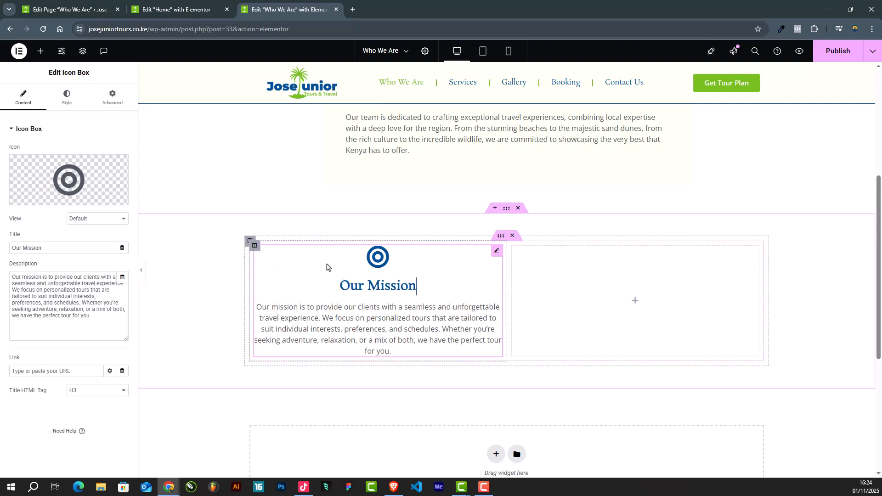
Step: Place the mission icon to the left of its text, with icon spacing 13 px and content spacing 12 px
left_click(60, 104)
left_click_drag(22, 206, 1, 243)
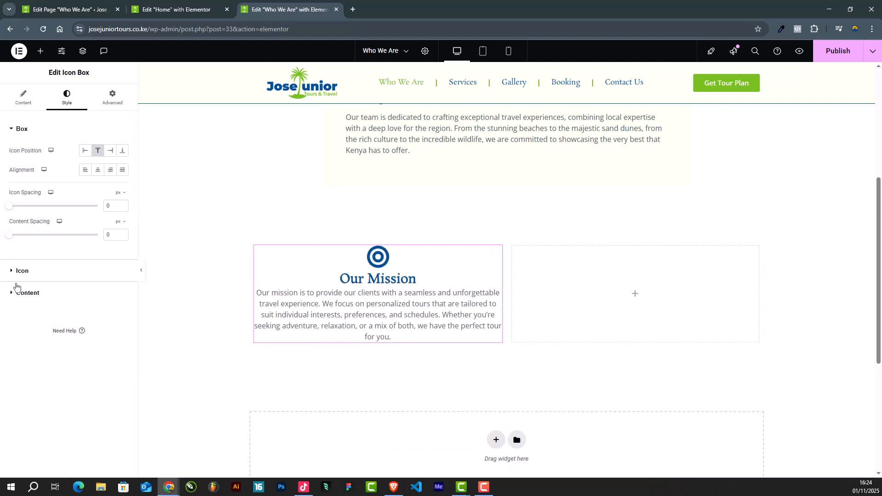
left_click(83, 154)
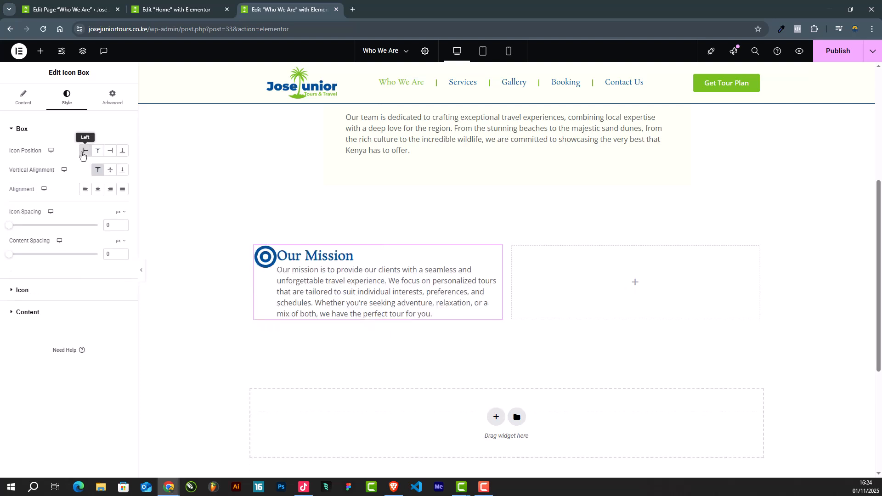
left_click_drag(13, 226, 18, 270)
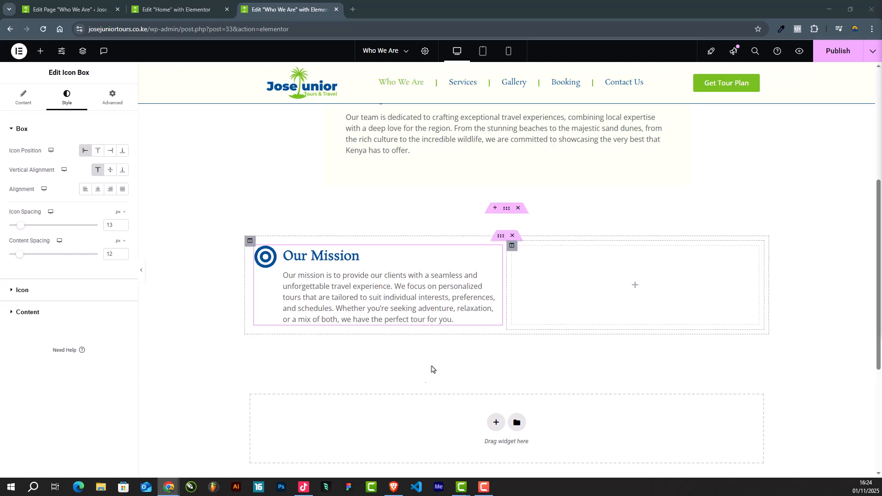
Step: Move the "Our Mission" icon box from the first column to the second column of the inner section
scroll(625, 291, "up", 5)
scroll(628, 297, "down", 4)
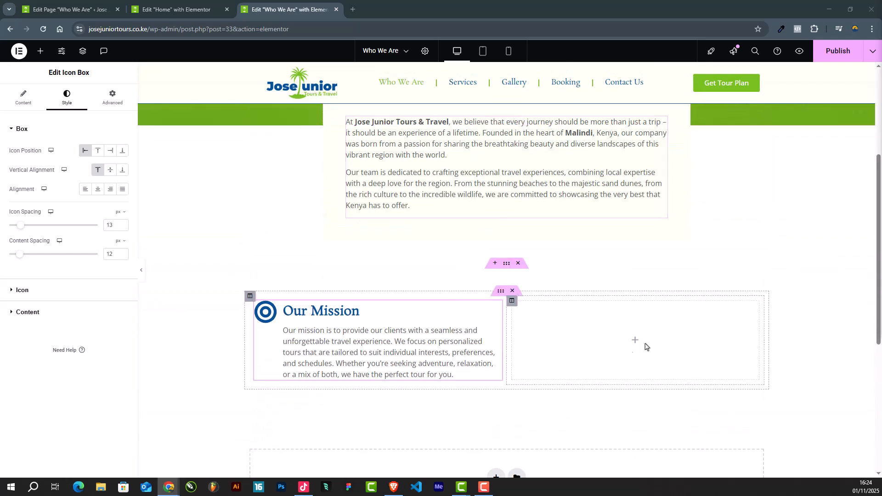
left_click(38, 54)
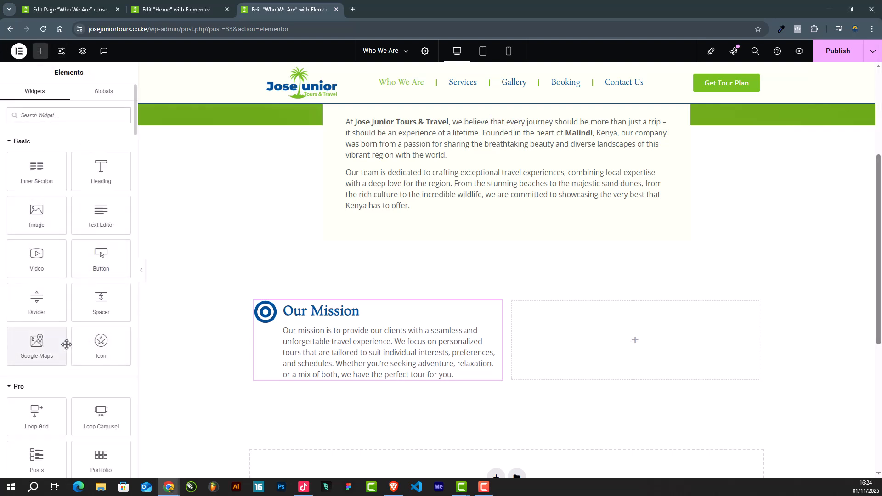
left_click_drag(254, 300, 543, 318)
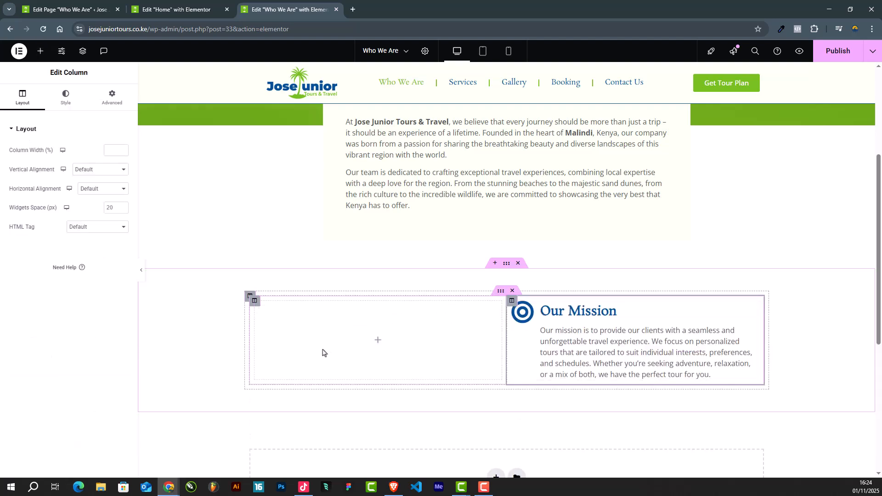
Step: Insert an Image widget in the empty first column and choose vascodagama.png from the media library for it
left_click(40, 51)
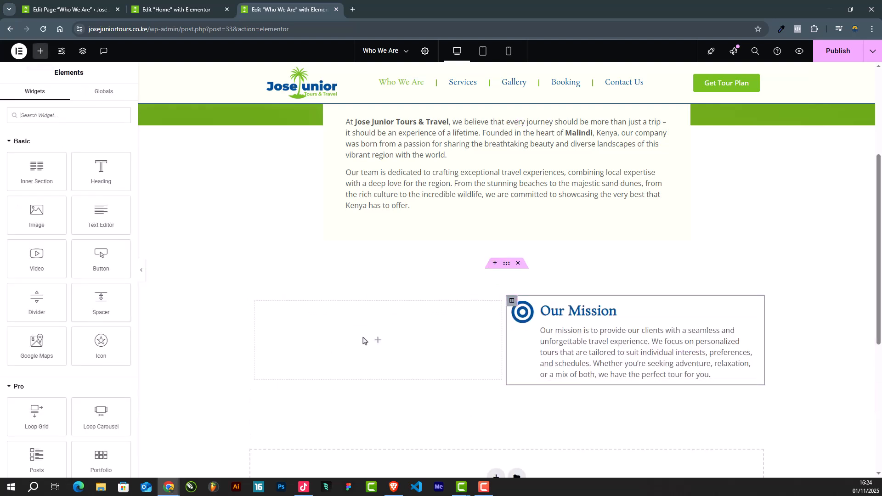
left_click_drag(84, 231, 366, 342)
left_click(75, 175)
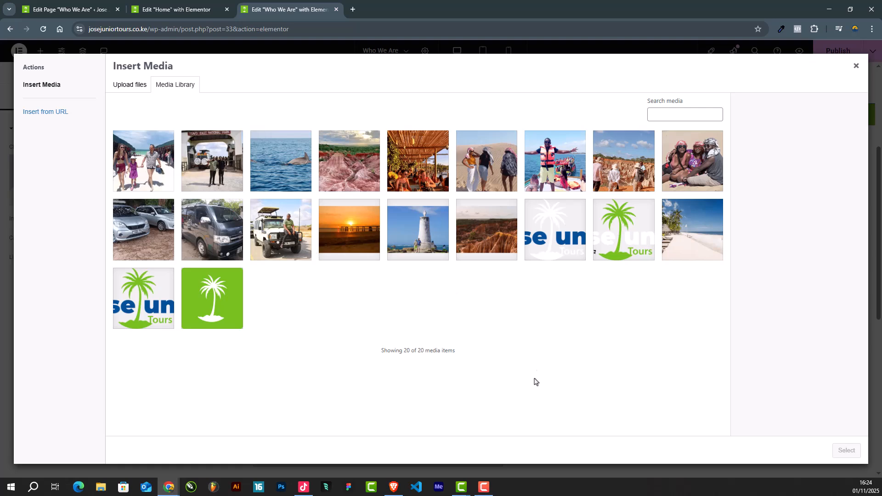
left_click(415, 237)
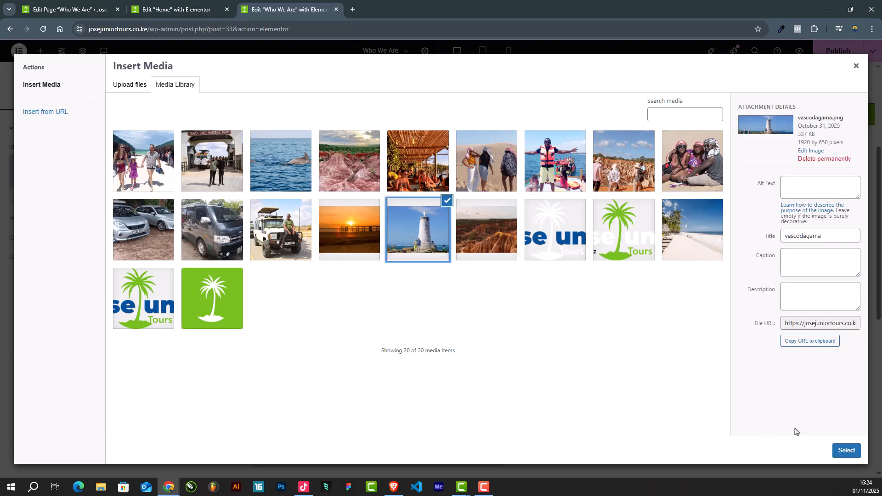
left_click(846, 450)
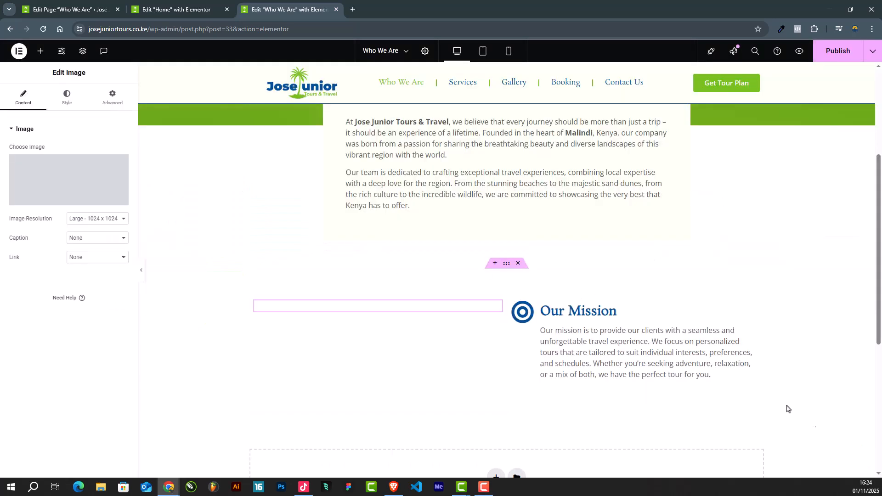
scroll(304, 279, "down", 2)
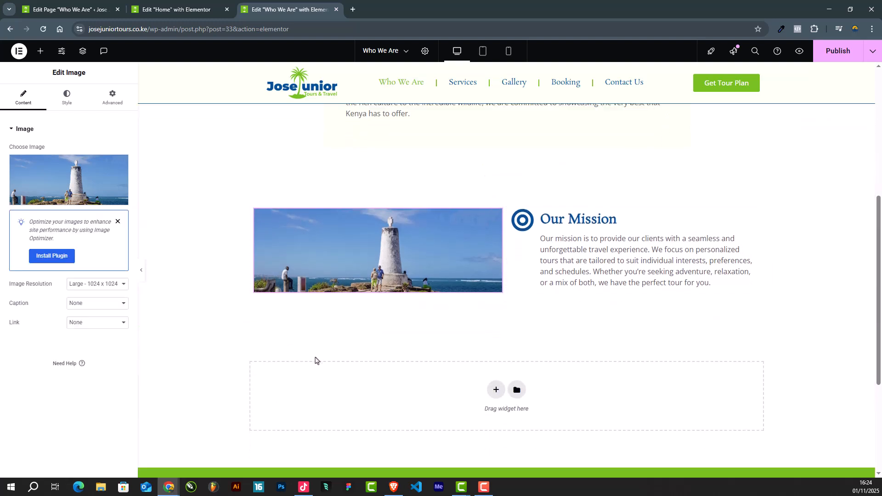
Step: Set the border radius of the lighthouse-like monument image to 5 px on all corners
left_click(74, 108)
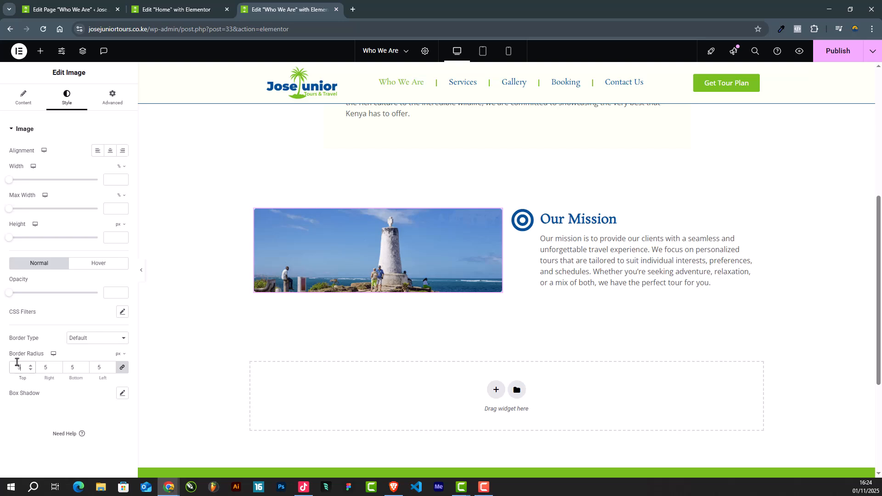
scroll(587, 278, "up", 1)
scroll(587, 281, "down", 2)
scroll(510, 236, "up", 2)
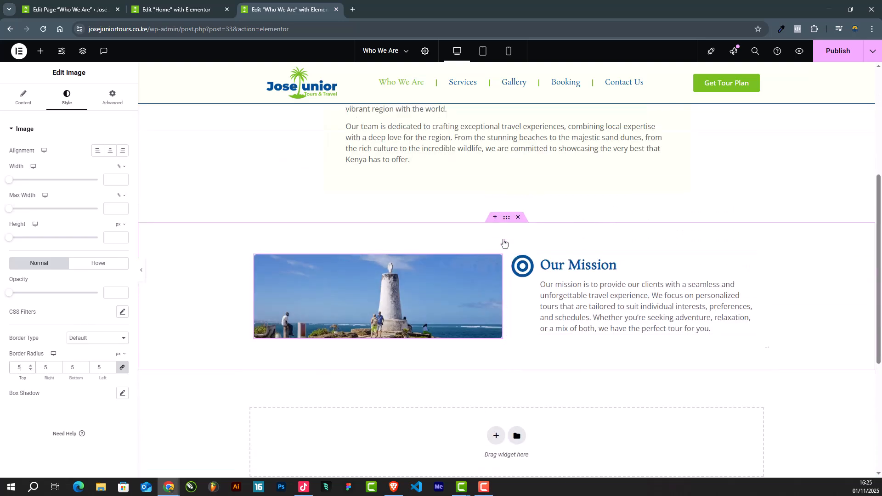
Step: Set the vertical alignment of the inner section holding the image and mission icon box to Middle
left_click(500, 246)
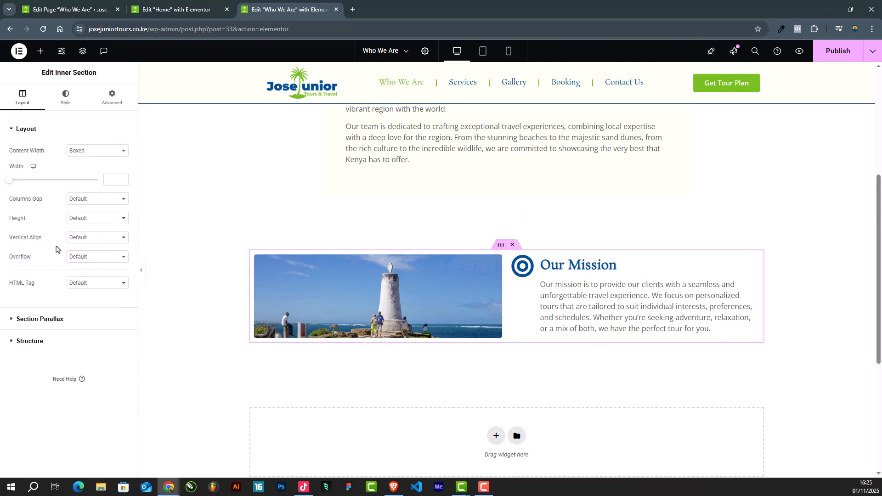
left_click(88, 239)
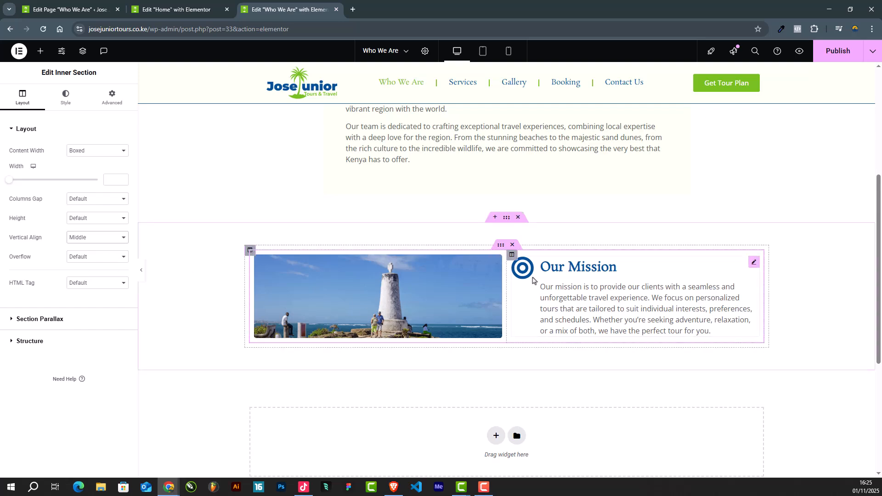
scroll(573, 252, "down", 2)
scroll(393, 256, "up", 4)
scroll(394, 258, "up", 4)
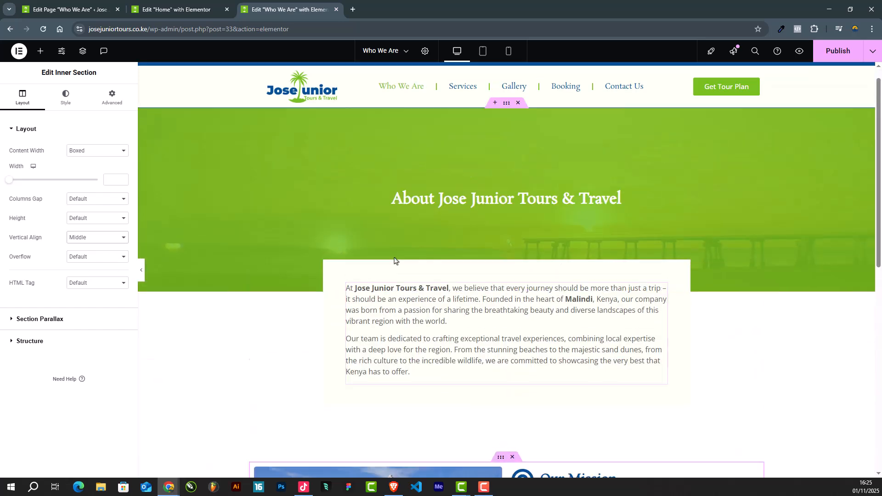
Step: Add a one-column section below the mission section
scroll(393, 257, "down", 8)
scroll(504, 290, "up", 3)
scroll(504, 291, "down", 2)
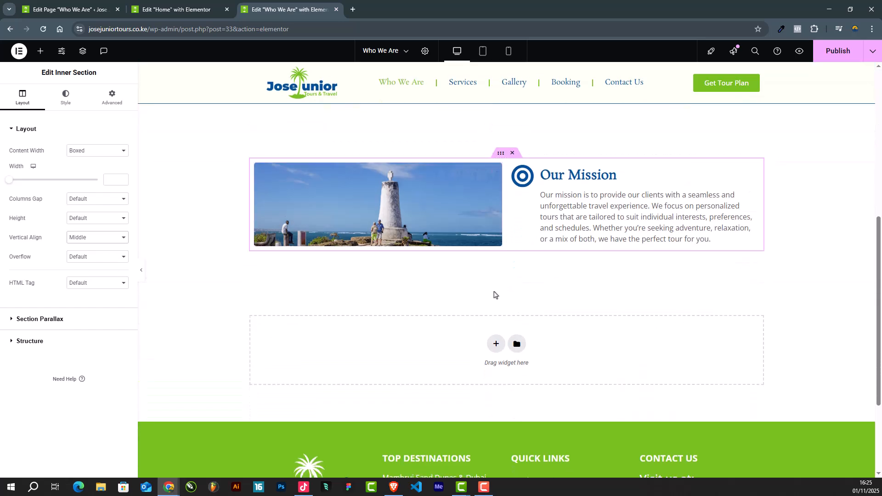
left_click(496, 344)
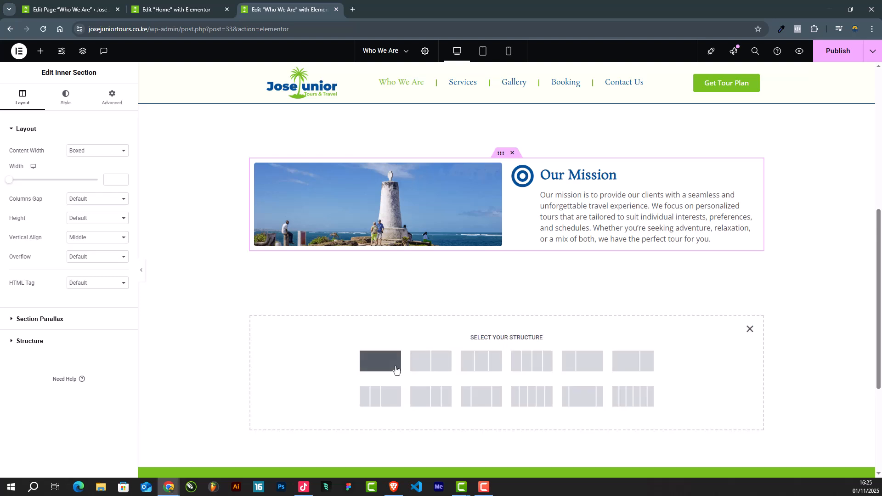
left_click(396, 369)
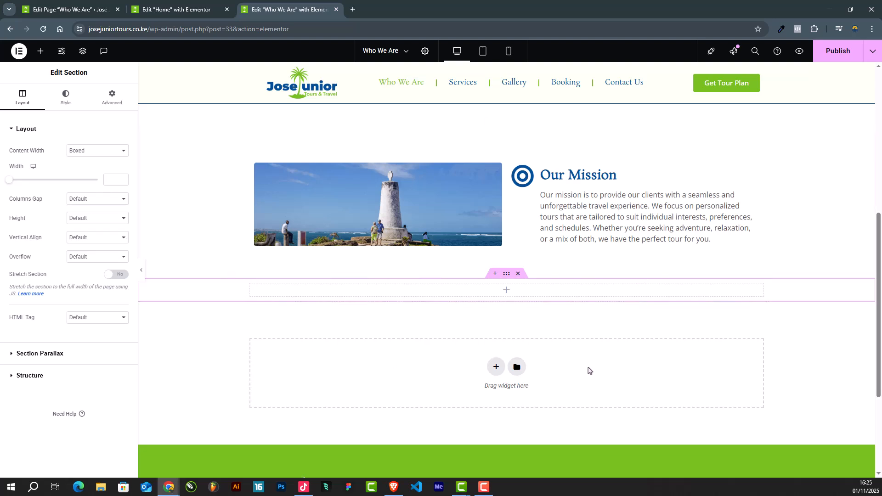
Step: Unlink the padding values of the empty section below the mission and set its top and bottom padding to 50 px
left_click(110, 97)
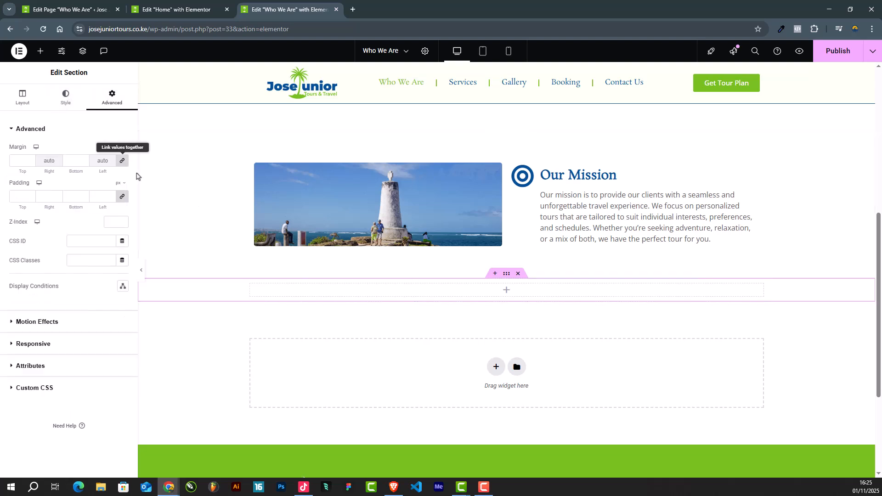
left_click(123, 197)
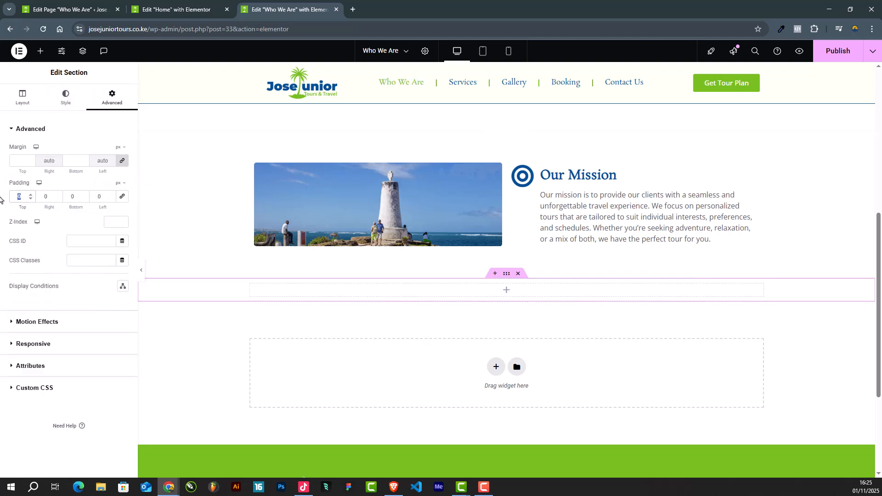
type("50")
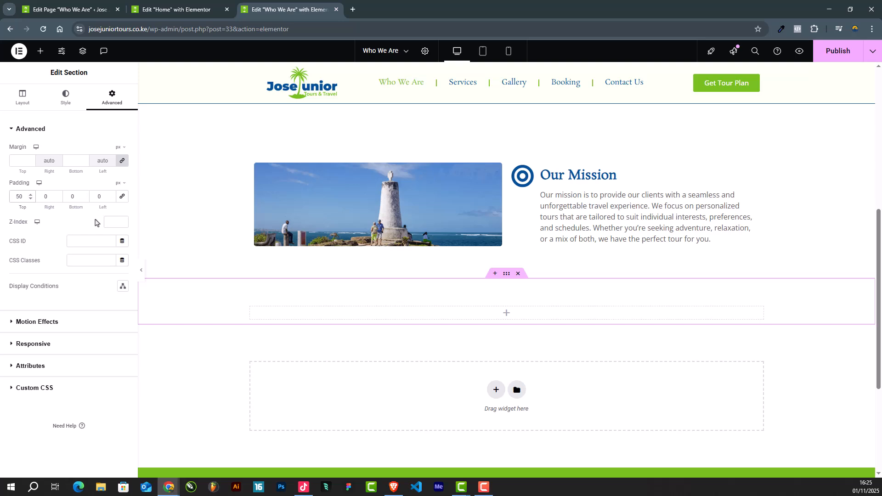
type("50")
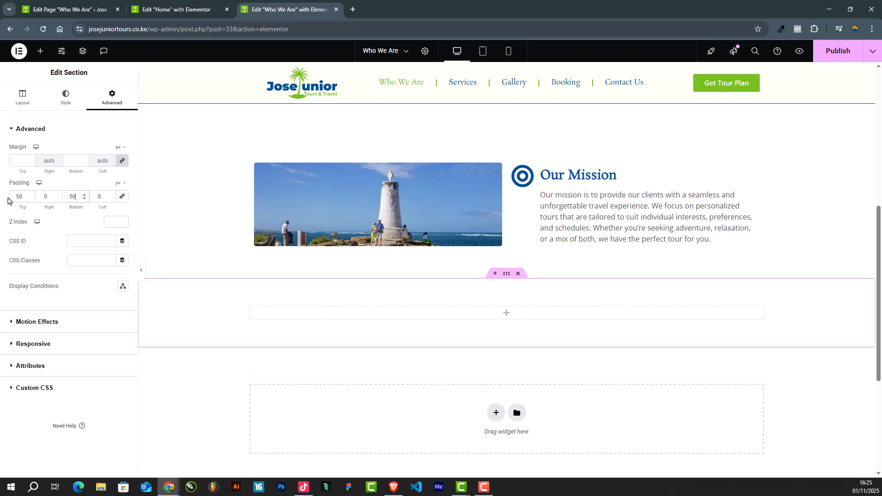
scroll(314, 254, "up", 4)
scroll(314, 255, "down", 2)
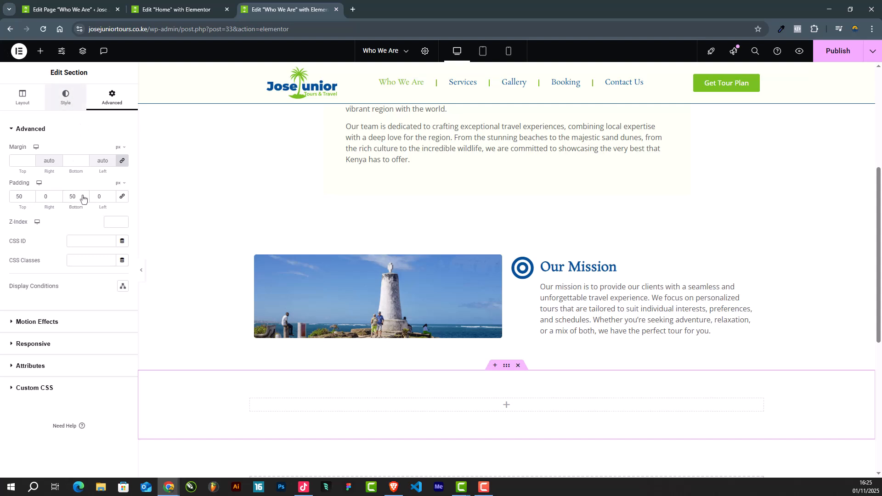
Step: Give the empty section below the mission a classic background in the Secondary global colour
left_click(66, 98)
left_click(85, 170)
left_click(108, 189)
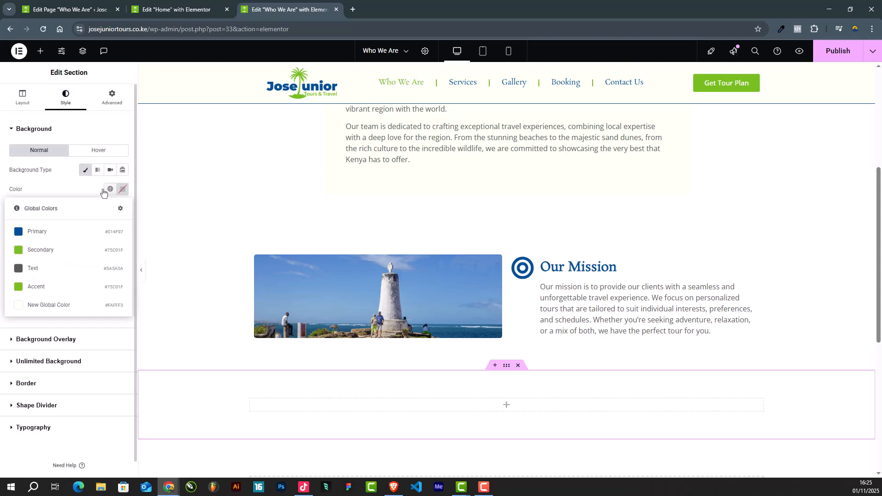
left_click(57, 249)
scroll(465, 366, "down", 2)
scroll(719, 276, "up", 1)
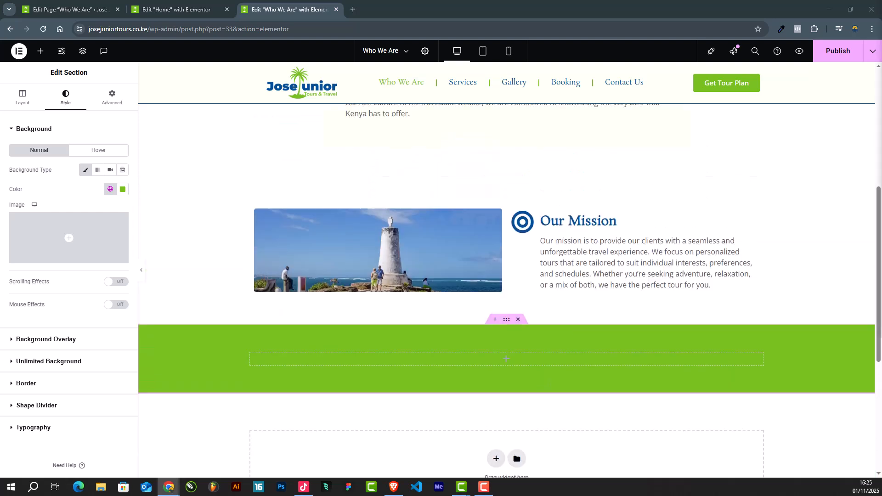
Step: Insert a Text Editor widget in the green section below the mission
scroll(538, 409, "down", 2)
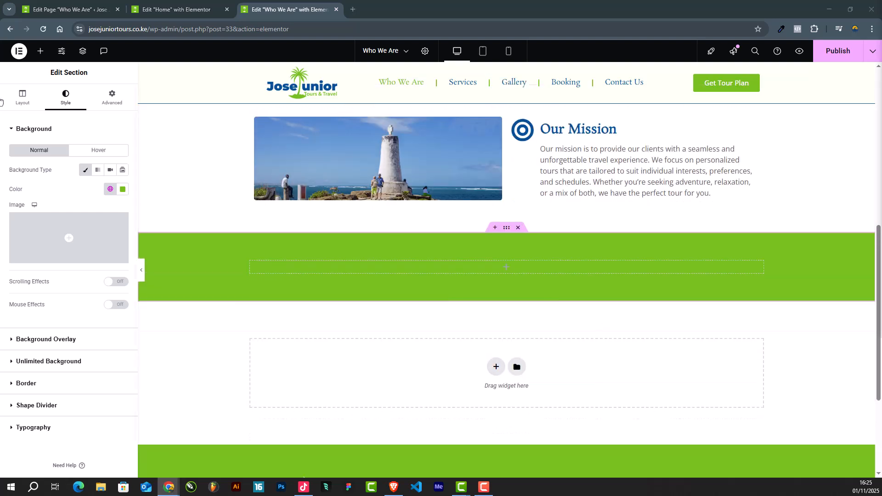
left_click(45, 50)
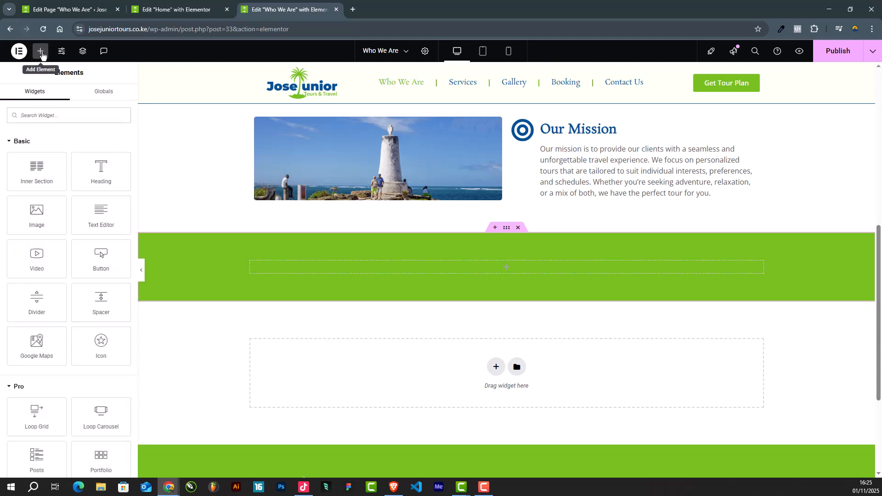
left_click_drag(101, 215, 513, 273)
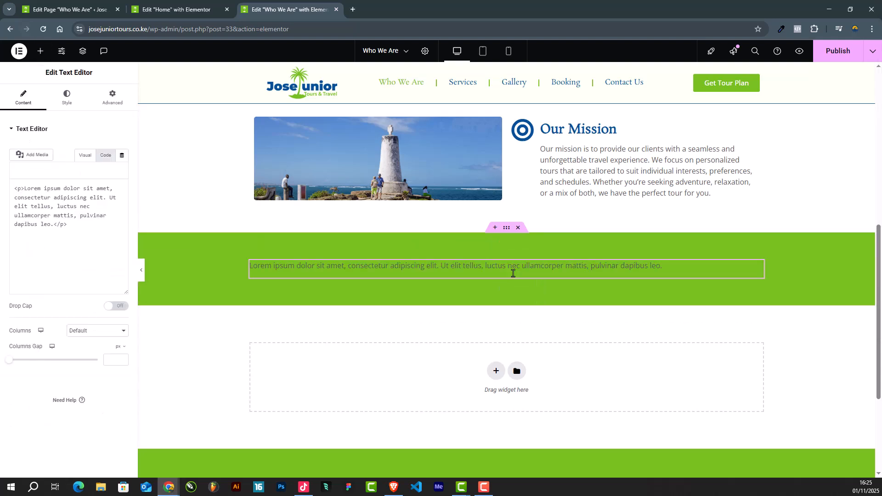
Step: Replace the placeholder text in the green section with the copied customer-service paragraph and set its text colour to #FFFFFF
key("ctrl+a")
type("At Jose Junior Tours & Travel, we are proud to offer exceptional customer service, expert local guides, and a variety of transportation options to ensure your journey is smooth and stress-free. We believe in creating memories that last a lifetime, and we strive to exceed your expectations every step of the way.")
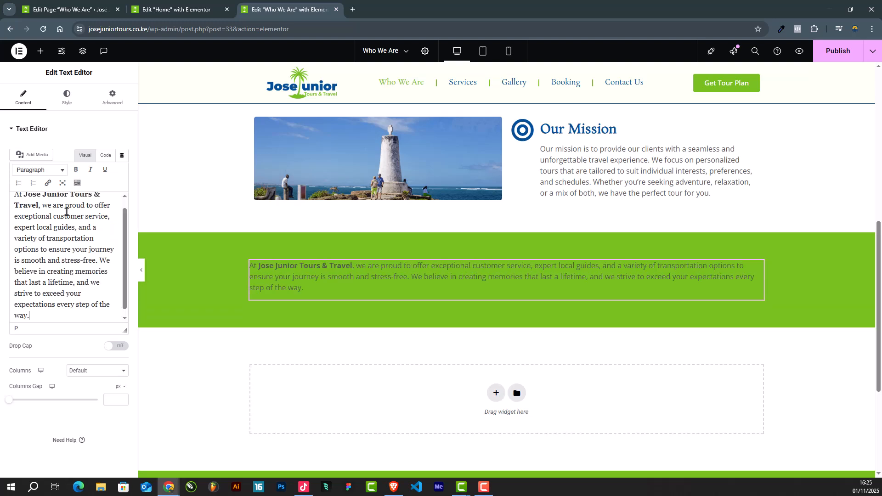
left_click(67, 97)
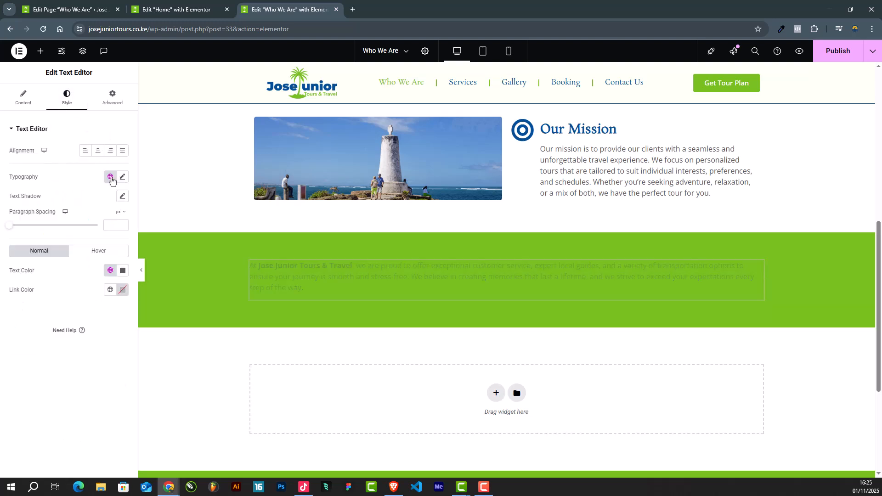
left_click(122, 271)
left_click_drag(85, 322, 46, 294)
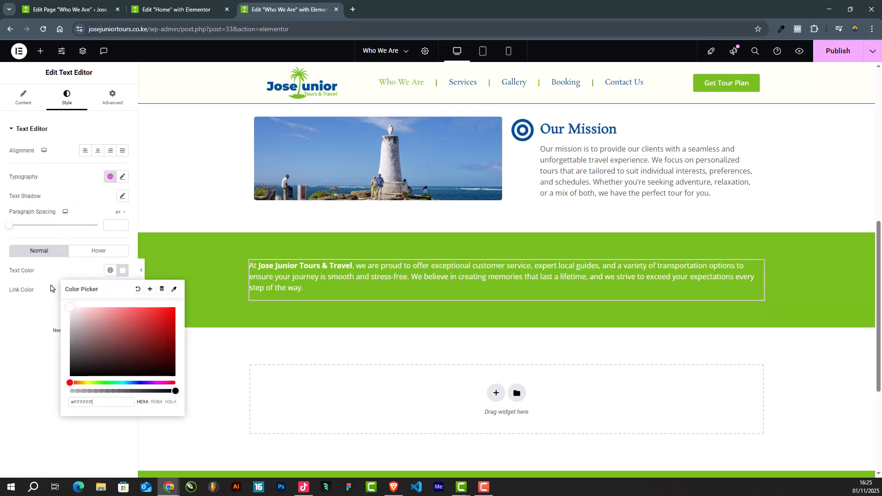
left_click(50, 290)
scroll(474, 293, "up", 6)
scroll(476, 288, "down", 8)
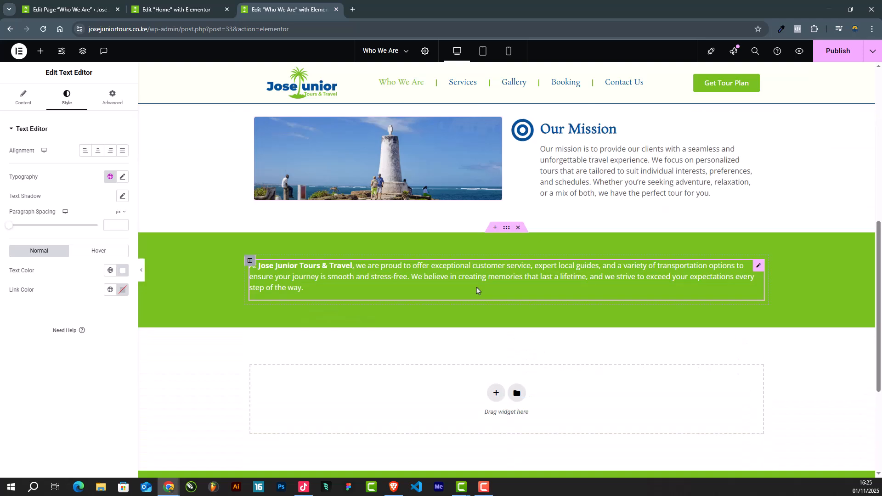
scroll(476, 288, "up", 2)
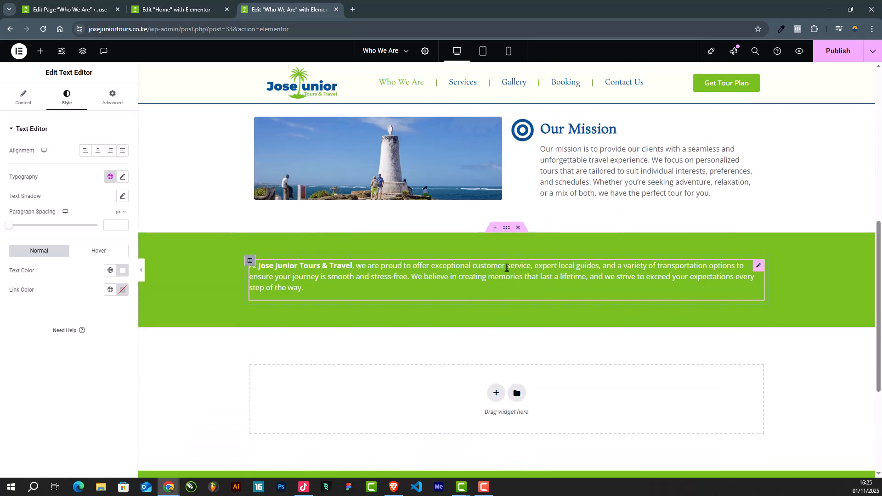
scroll(480, 271, "up", 3)
scroll(479, 271, "down", 1)
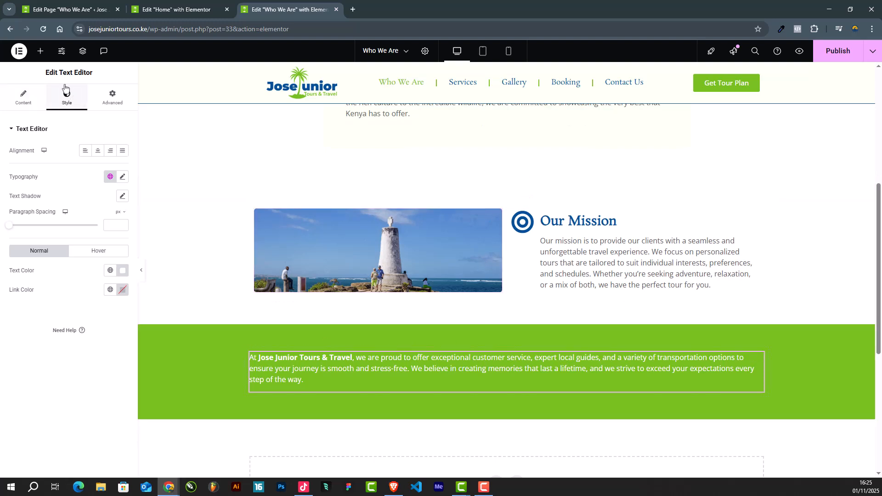
Step: Add an inner section reduced to one column in the green section and move the paragraph into it
left_click(40, 51)
left_click_drag(37, 170, 494, 345)
scroll(527, 225, "down", 3)
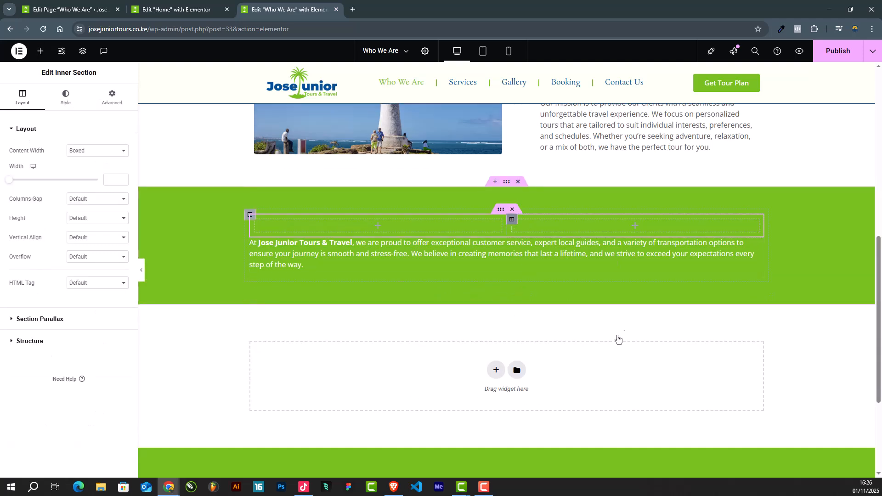
right_click(513, 225)
left_click(574, 404)
left_click_drag(755, 246, 506, 243)
Step: Set the boxed content width of the green section's inner section to 900
left_click(498, 211)
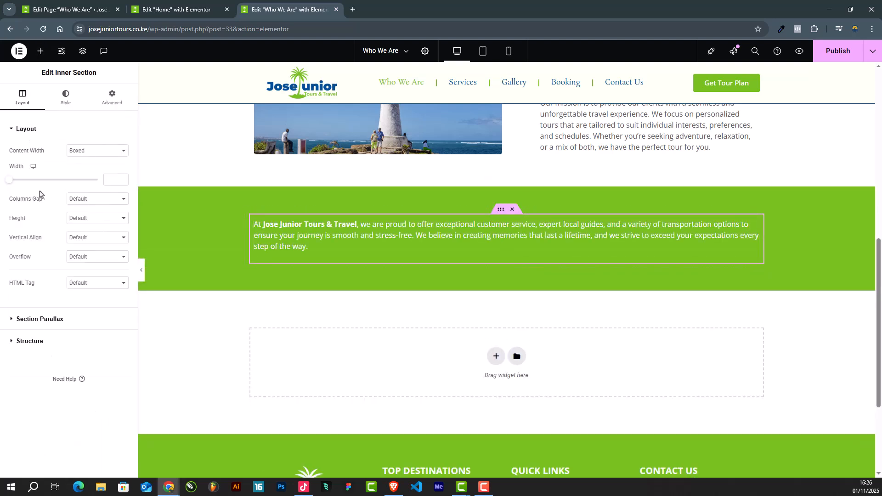
left_click(112, 181)
type("900")
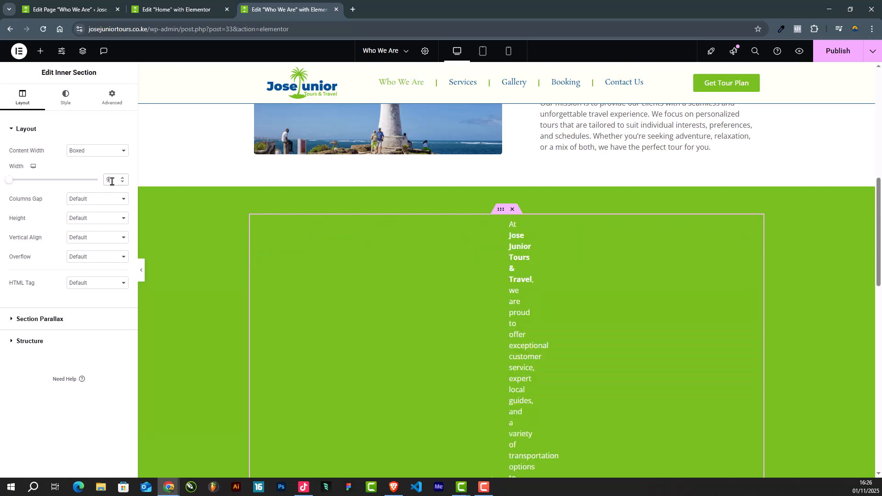
scroll(461, 302, "up", 3)
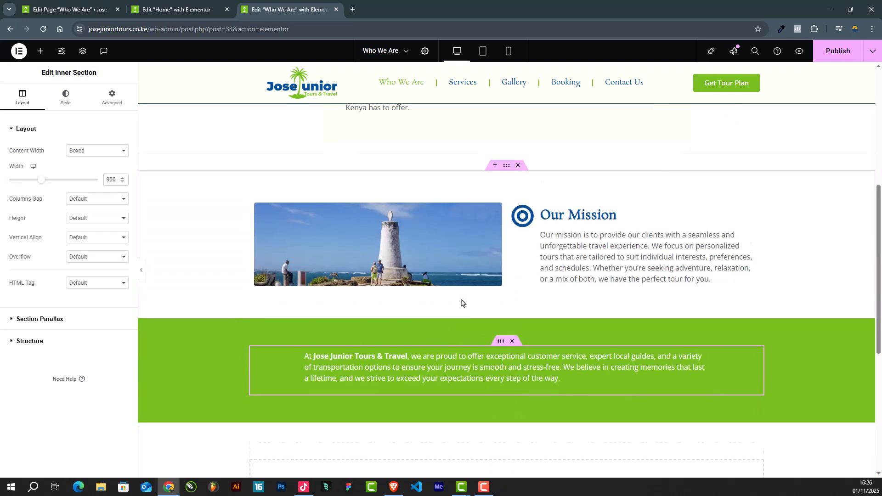
Step: Centre-align the paragraph in the green section
scroll(508, 305, "down", 2)
left_click(97, 152)
left_click(97, 151)
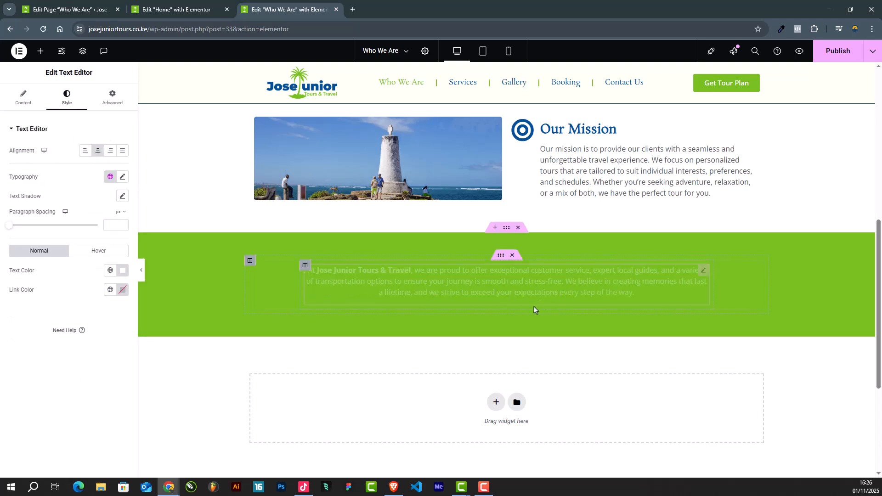
scroll(531, 321, "up", 8)
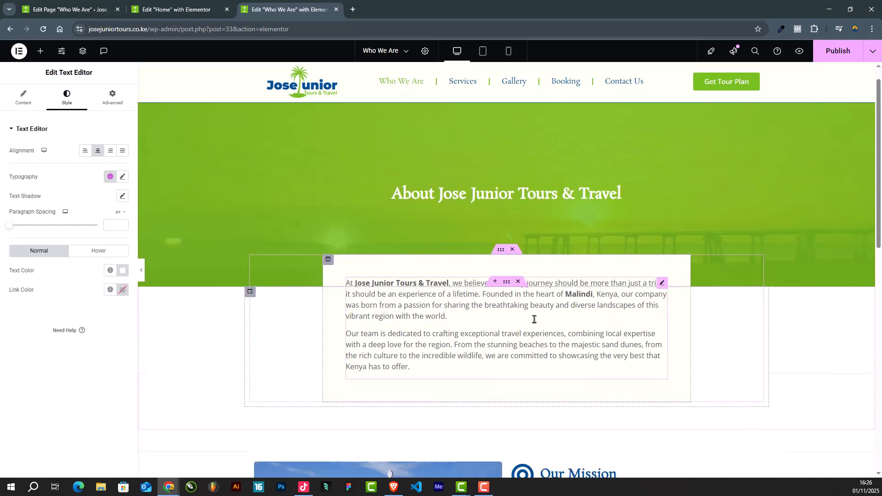
scroll(532, 319, "down", 11)
scroll(534, 323, "up", 2)
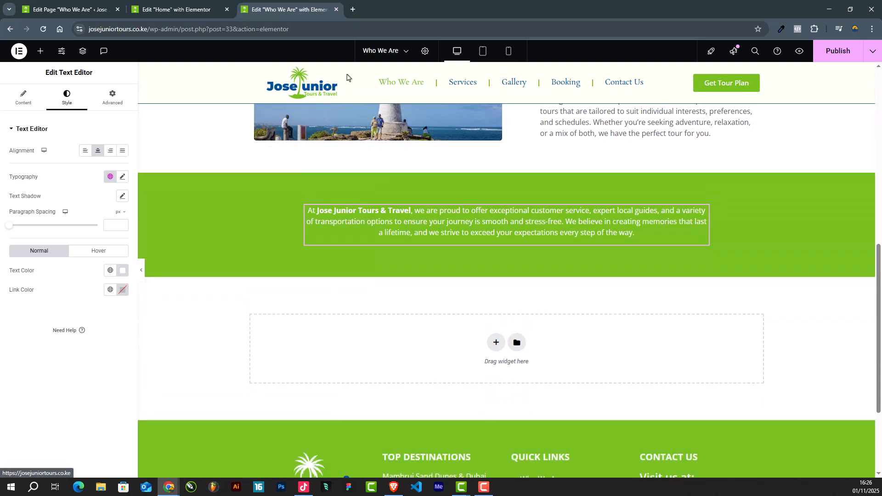
Step: Copy the whole Why Choose Us section from the Home page open in the other Elementor tab
left_click(170, 8)
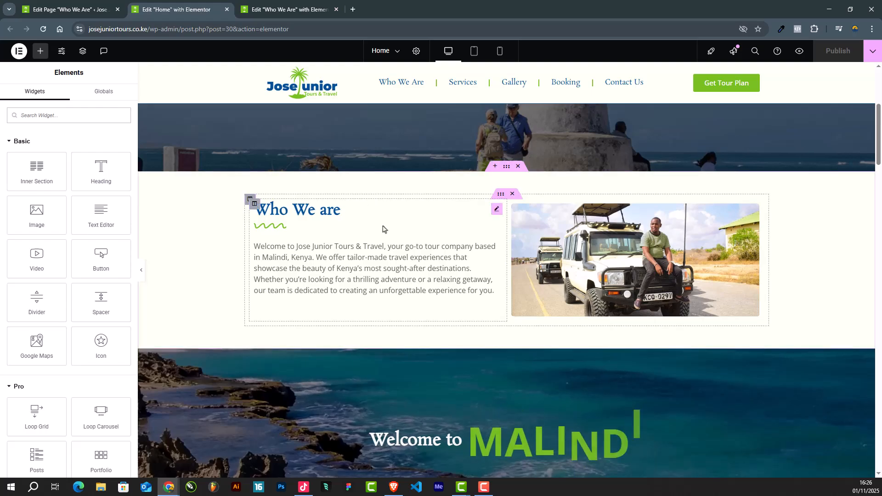
scroll(378, 216, "down", 15)
scroll(384, 234, "down", 9)
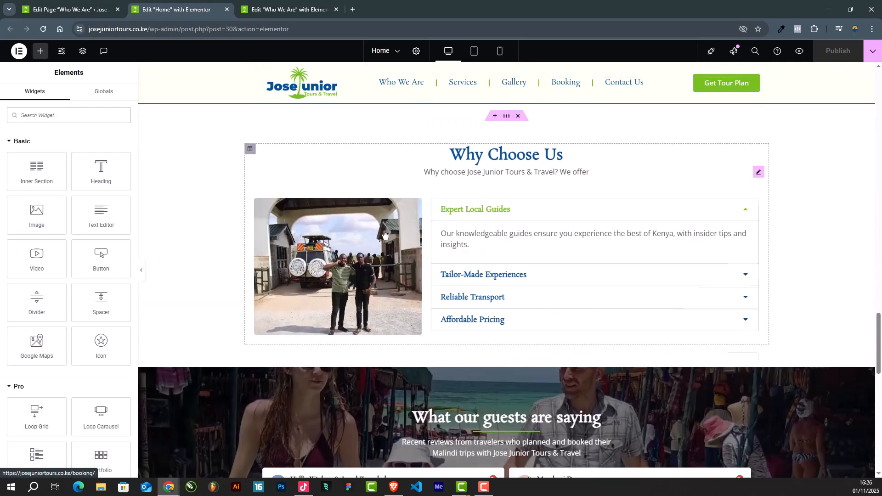
scroll(502, 197, "up", 4)
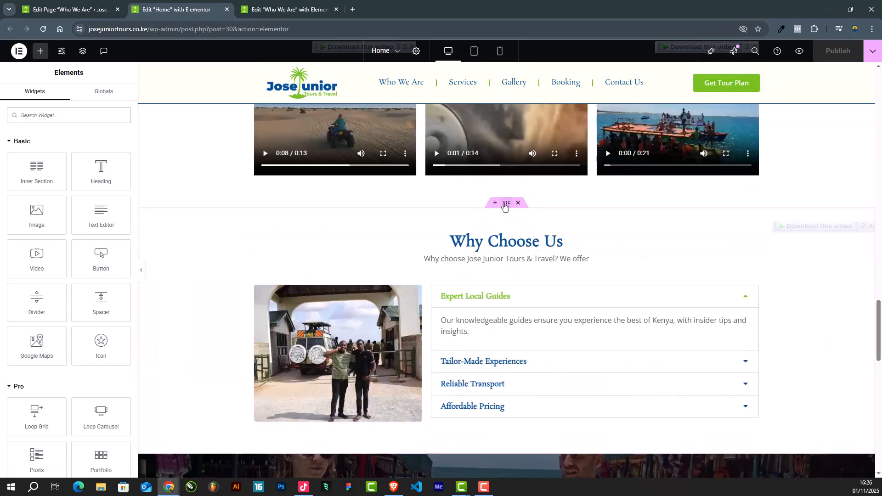
right_click(507, 210)
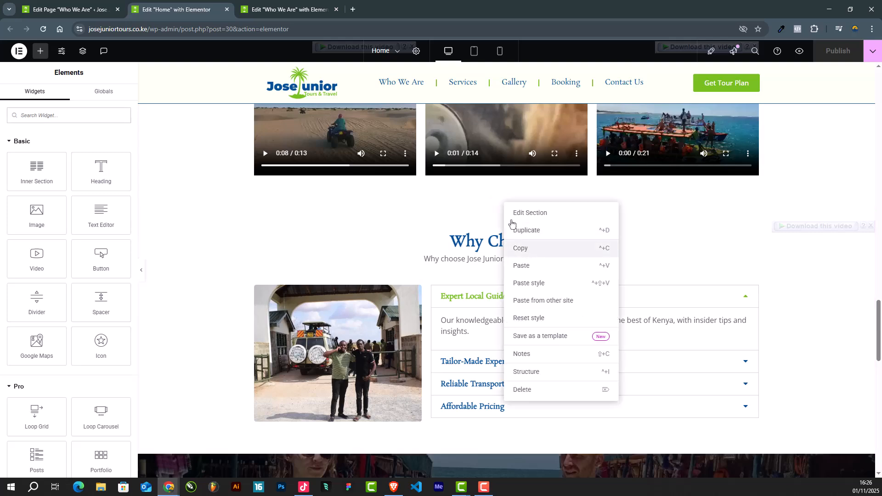
left_click(523, 247)
Step: Paste the copied Why Choose Us section below the green section of the Who We Are page
left_click(287, 8)
scroll(415, 302, "down", 2)
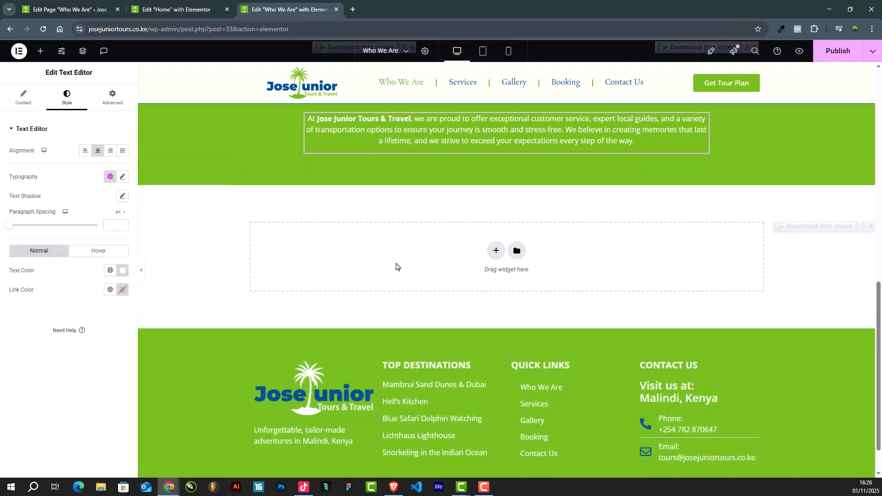
right_click(396, 266)
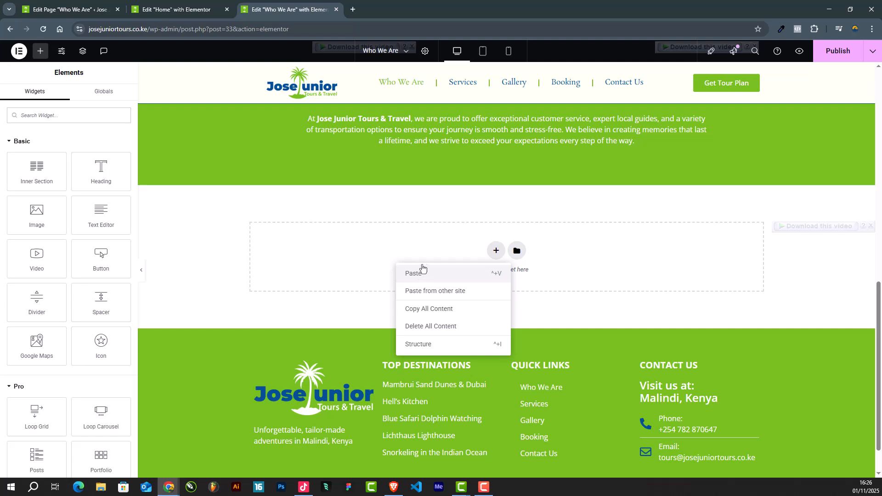
left_click(417, 272)
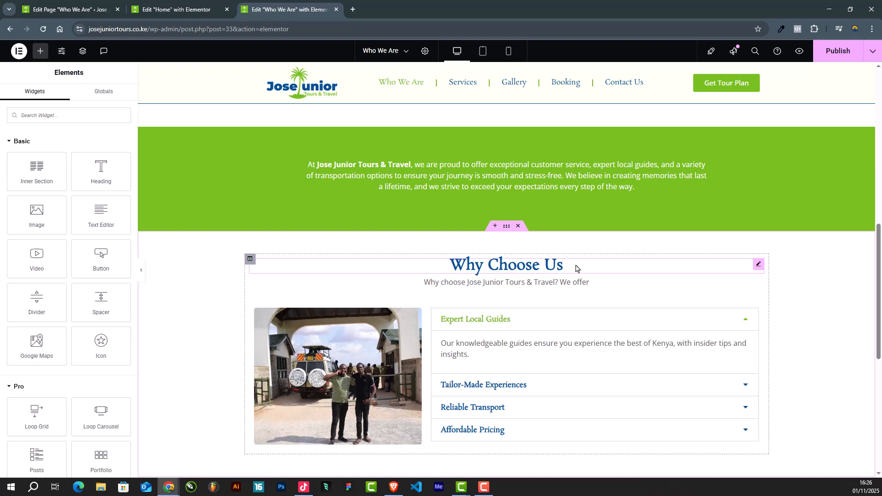
scroll(575, 268, "down", 1)
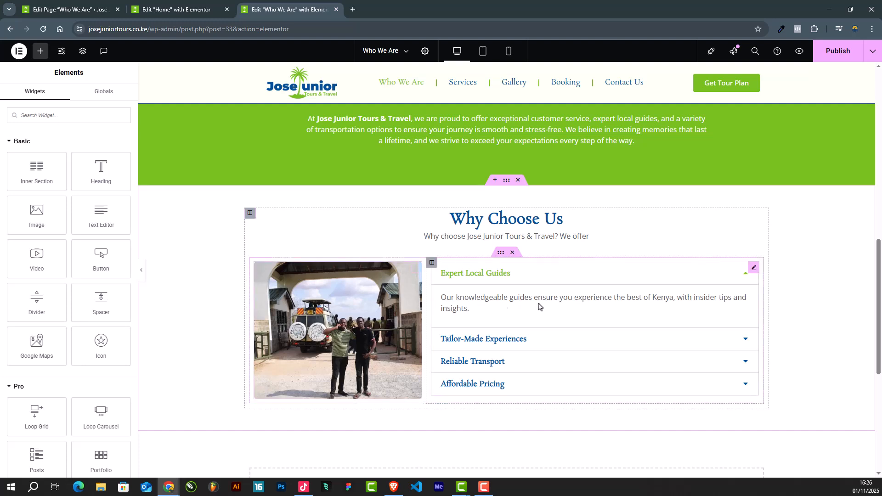
Step: Replace the image in the Why Choose Us section with the media library photo of the man on the white safari vehicle
left_click(755, 269)
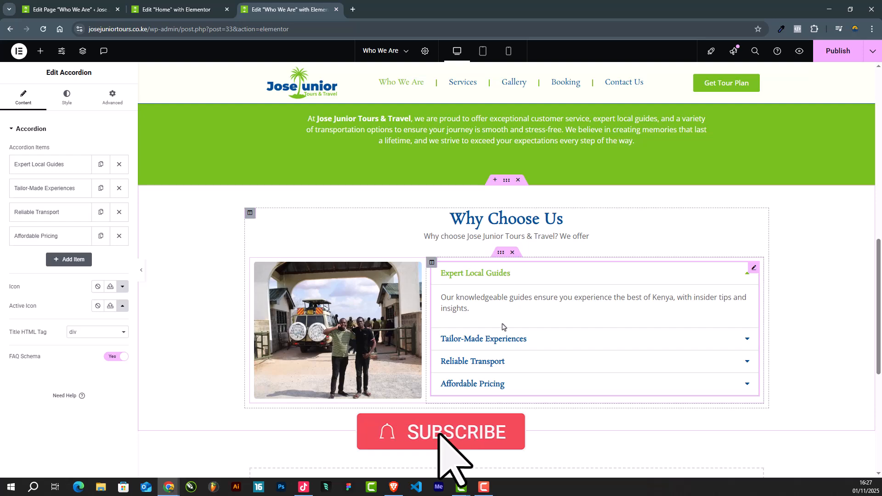
left_click(358, 284)
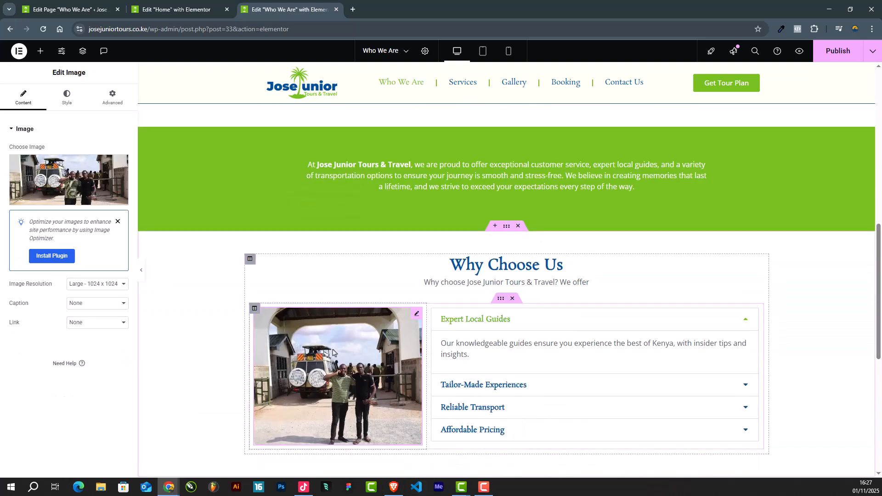
left_click(69, 181)
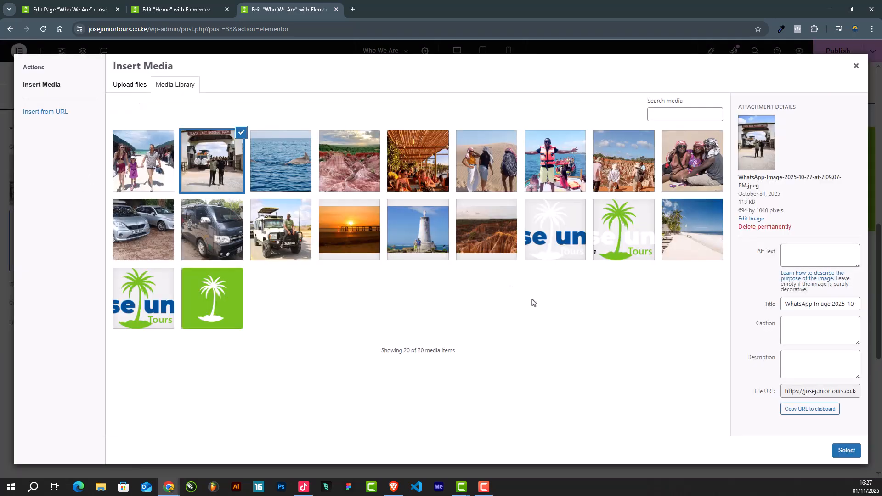
left_click(277, 226)
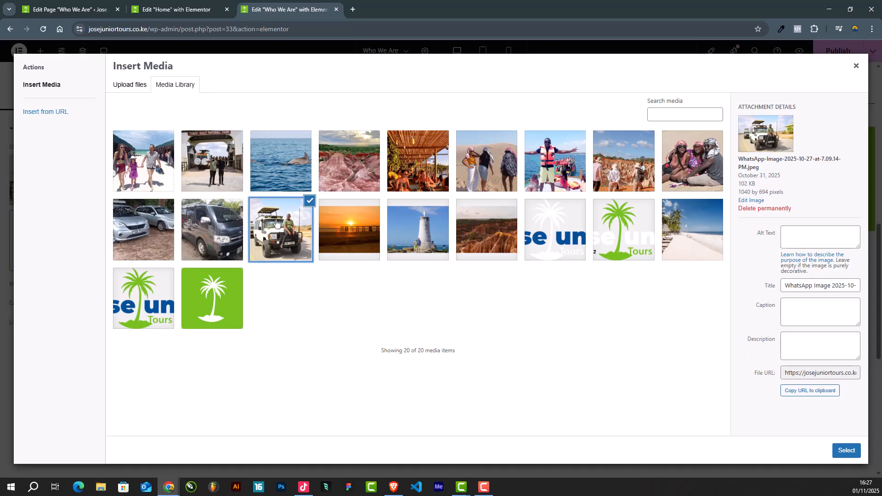
left_click(843, 456)
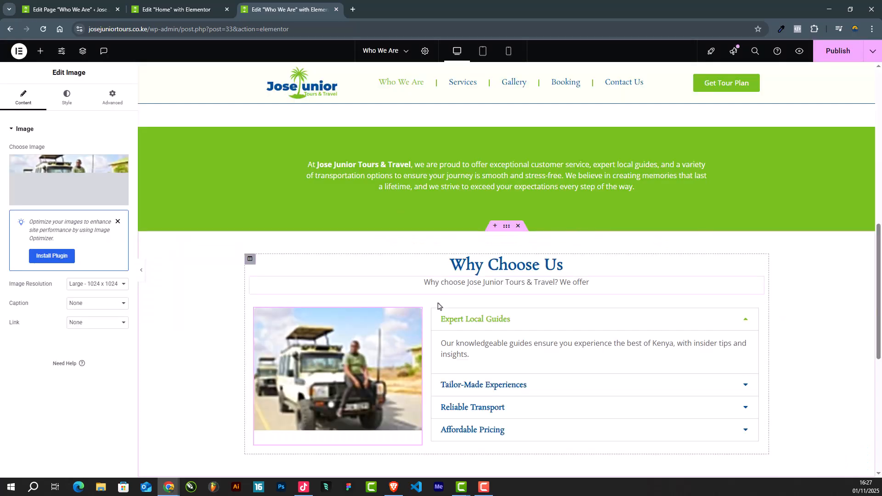
Step: Review the Who We Are page from the introduction through the mission, green text and Why Choose Us sections to the footer
scroll(448, 307, "up", 4)
scroll(448, 311, "up", 4)
scroll(448, 310, "down", 15)
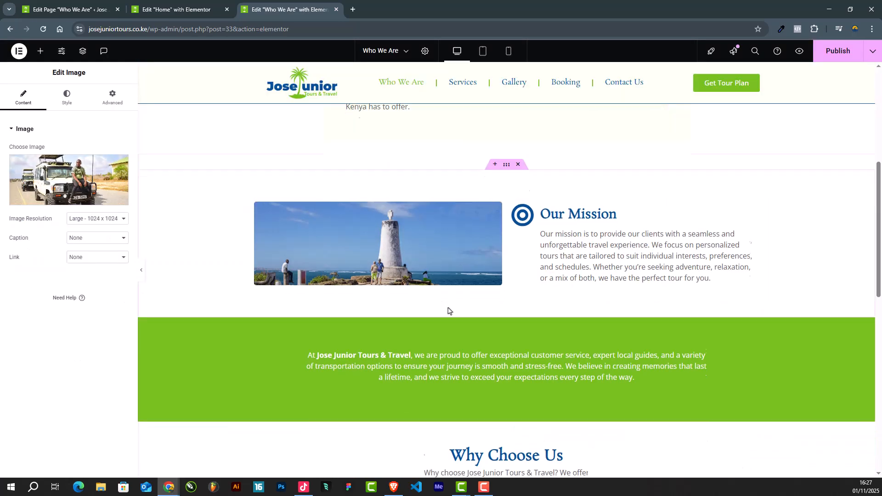
scroll(447, 310, "up", 5)
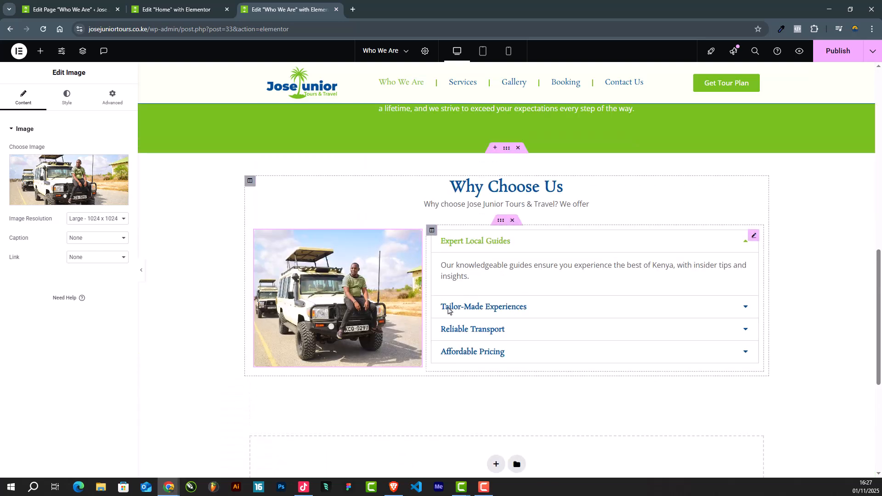
scroll(448, 311, "down", 6)
scroll(447, 311, "up", 2)
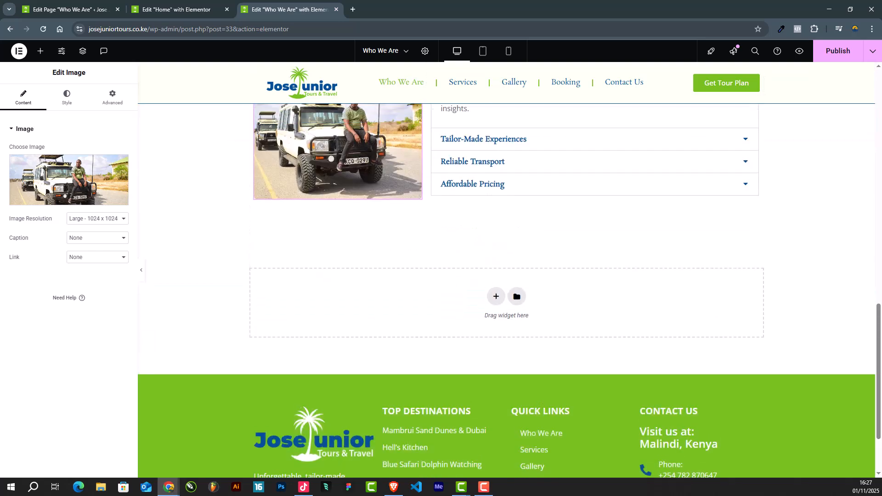
scroll(739, 193, "up", 14)
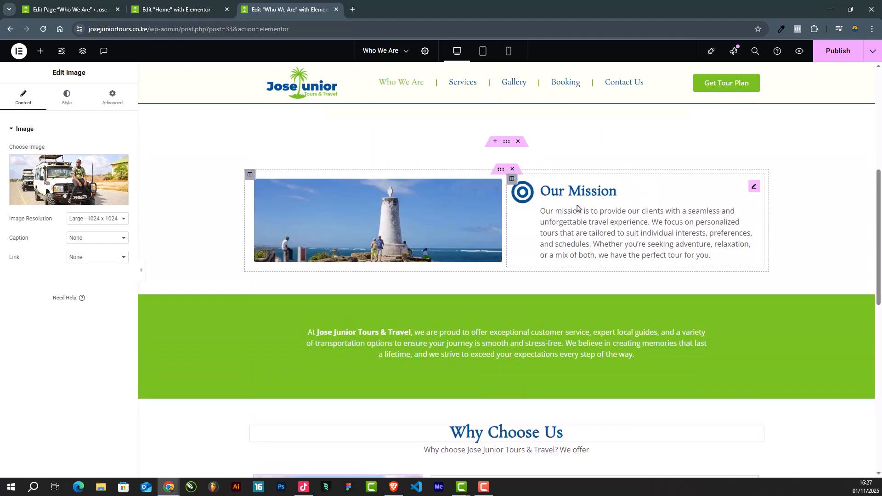
scroll(577, 209, "down", 11)
scroll(577, 209, "down", 5)
scroll(578, 209, "up", 16)
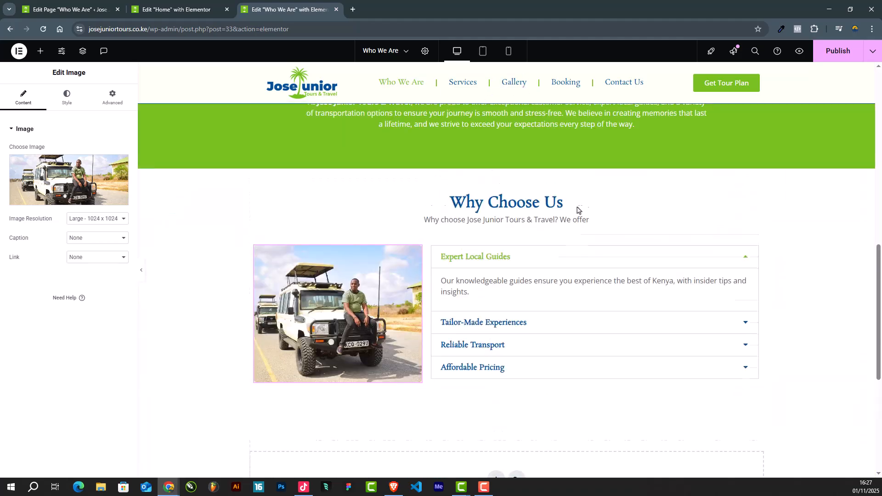
scroll(577, 209, "down", 16)
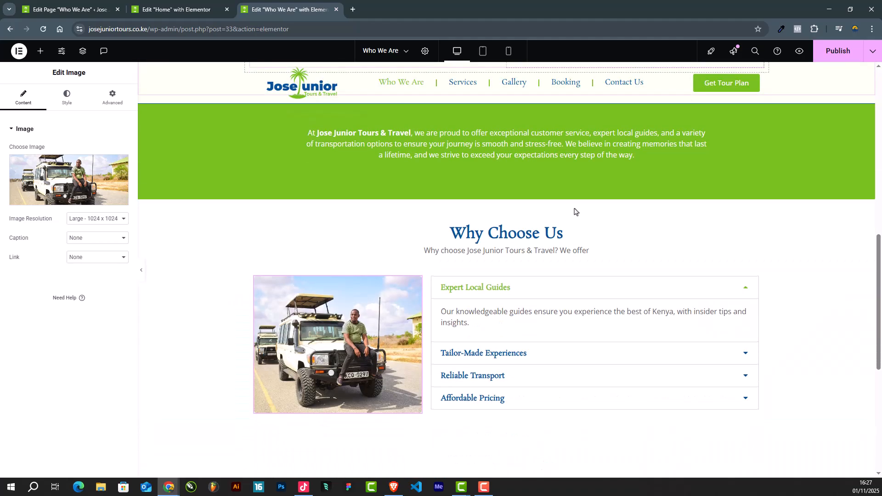
scroll(574, 212, "up", 10)
scroll(575, 212, "up", 5)
scroll(576, 212, "down", 16)
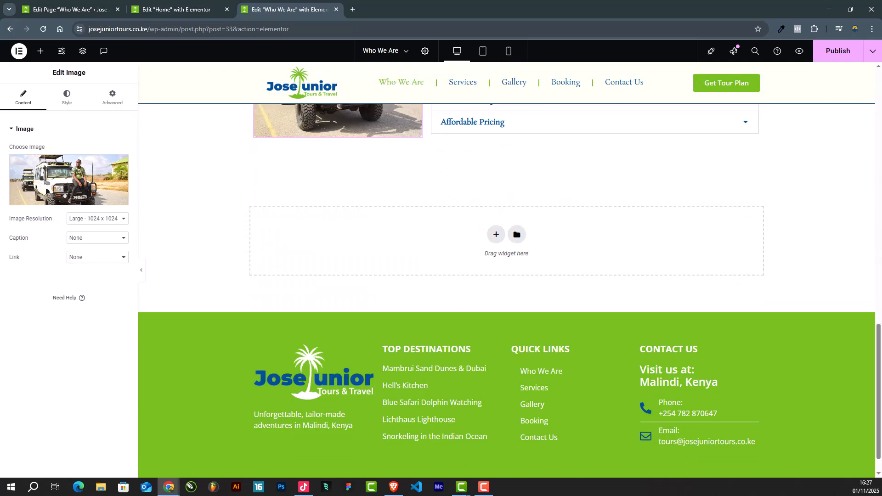
scroll(356, 181, "up", 15)
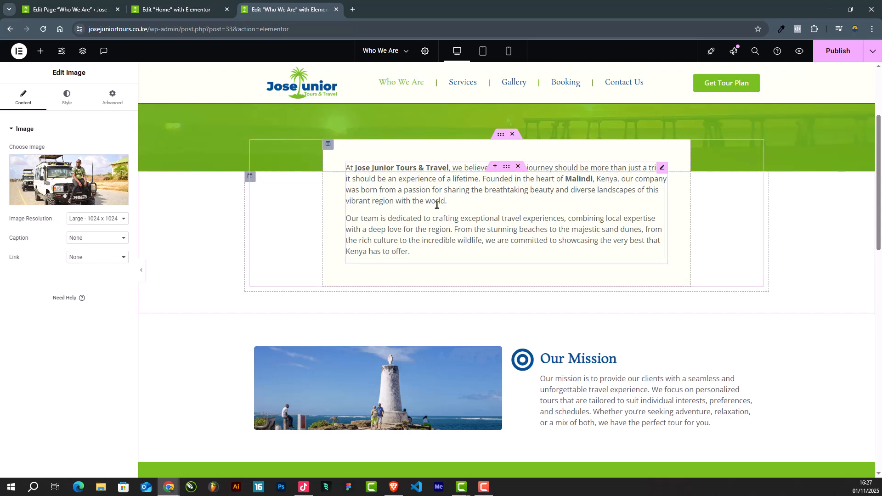
scroll(436, 200, "down", 10)
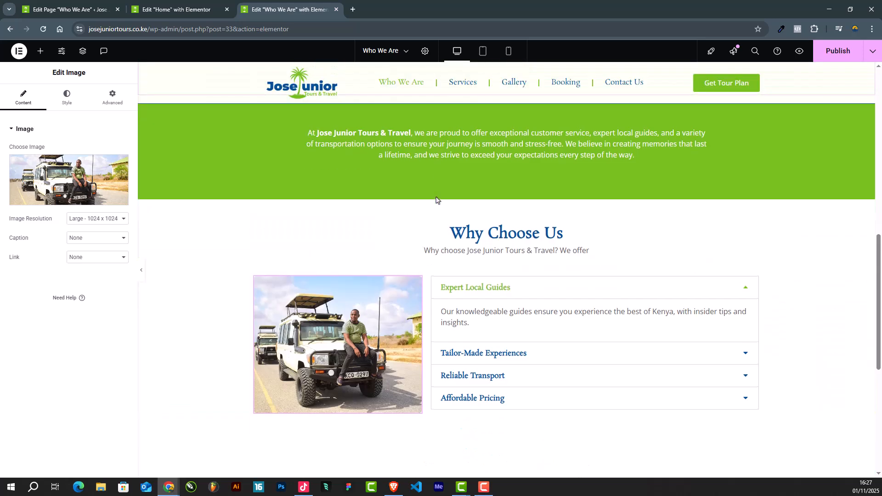
Step: Copy the blue "Start your journey with us and discover the magic of Malindi." section from the Home page open in the other Elementor tab
scroll(435, 198, "down", 6)
scroll(438, 204, "up", 3)
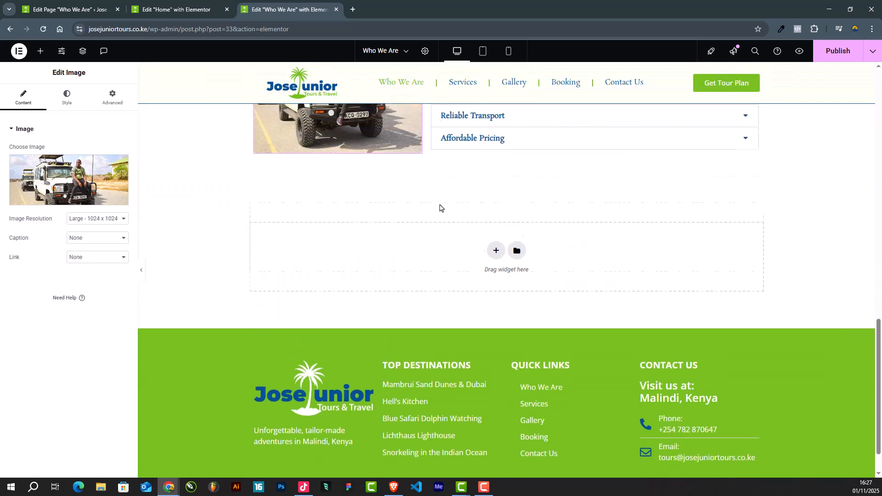
key("ctrl+shift+Tab")
scroll(505, 202, "down", 3)
scroll(519, 223, "down", 8)
scroll(515, 248, "up", 5)
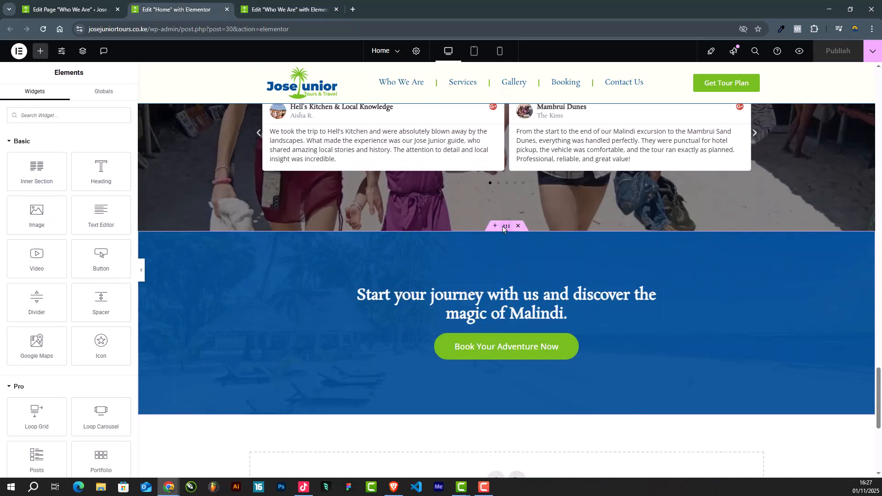
right_click(503, 228)
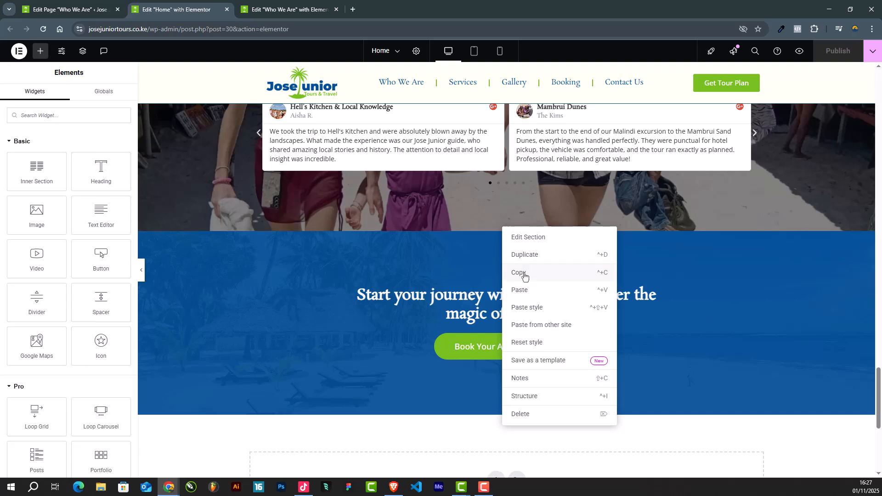
left_click(526, 275)
Step: Paste the copied blue call-to-action section below the Why Choose Us section of the Who We Are page
left_click(285, 9)
scroll(418, 194, "down", 2)
right_click(418, 193)
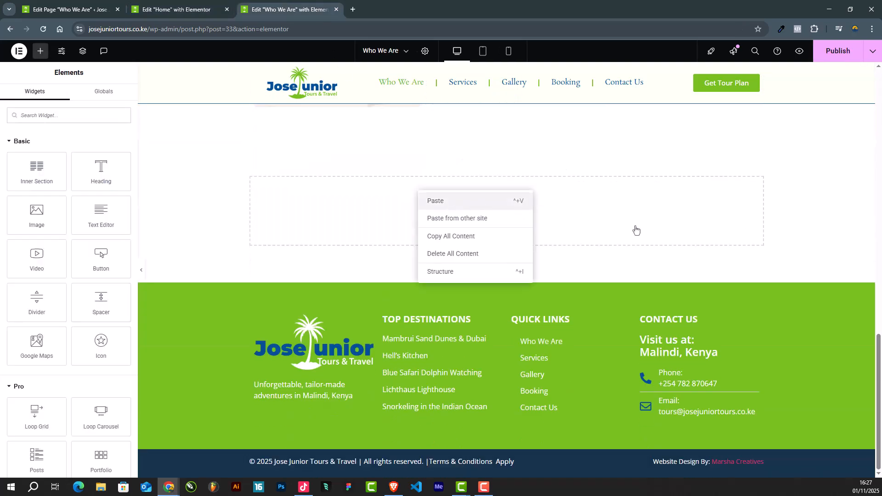
key("ctrl+v")
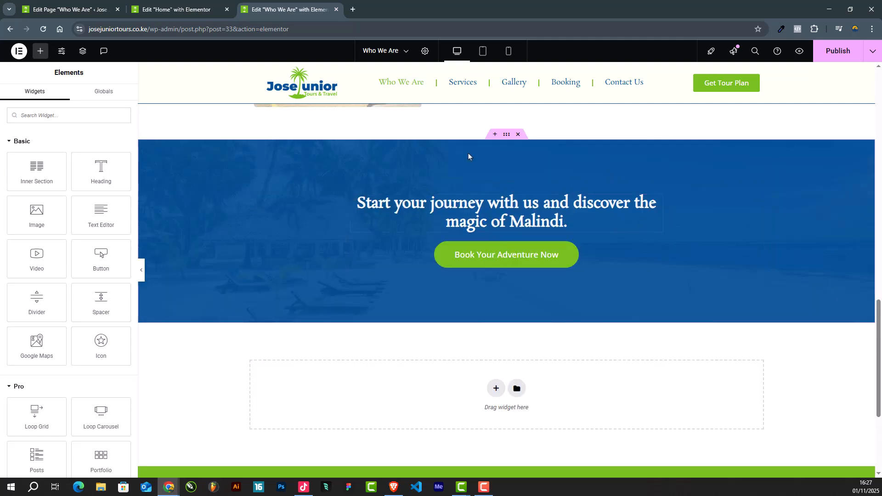
Step: Set the bottom padding of the introduction text section below the hero to 0 px
left_click(141, 274)
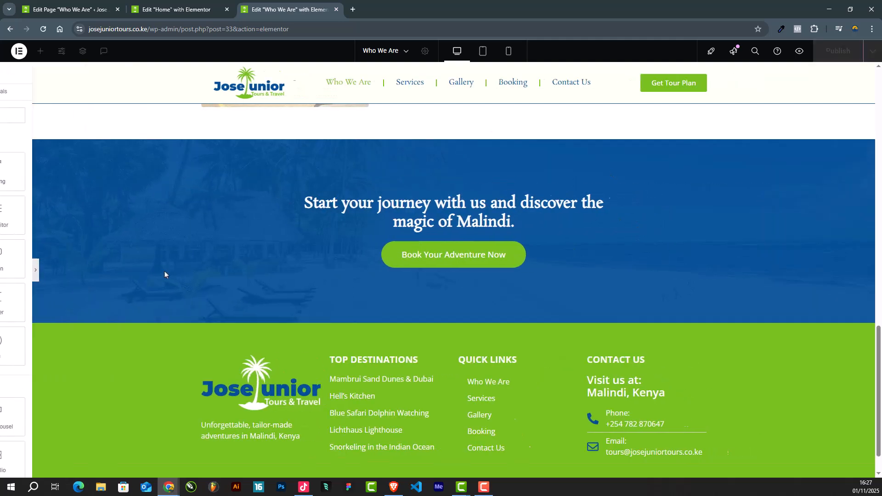
scroll(486, 316, "up", 15)
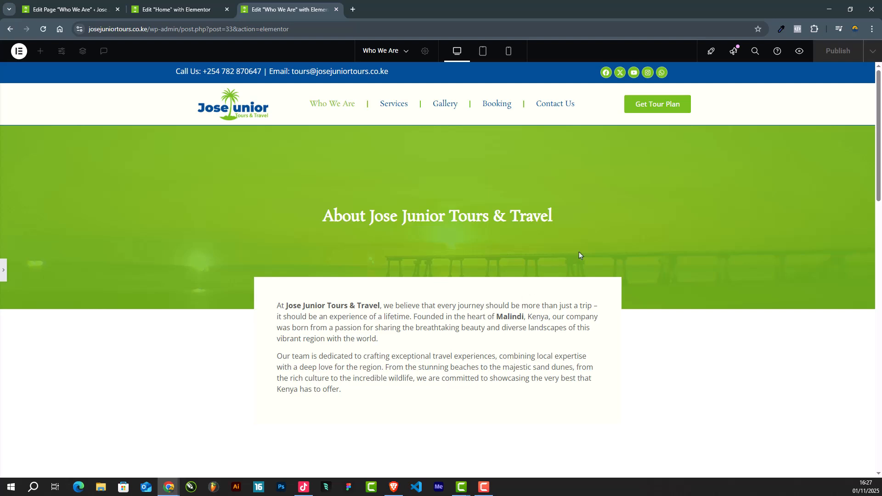
scroll(506, 235, "down", 2)
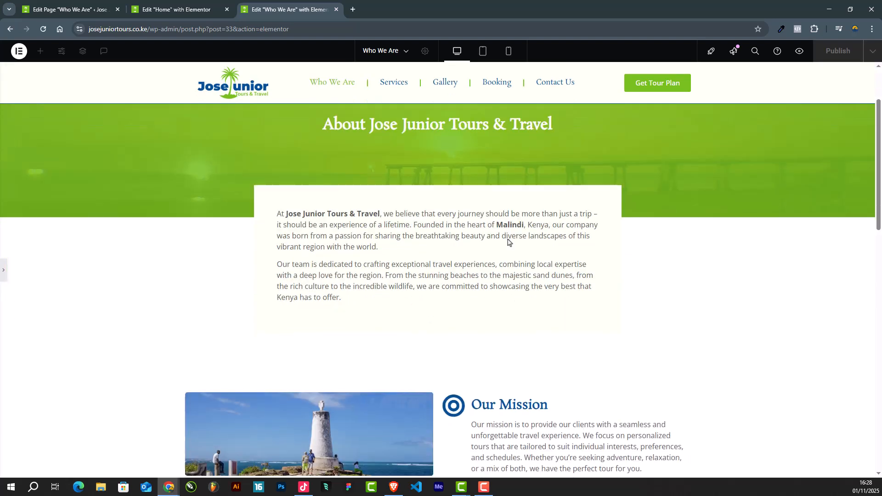
scroll(541, 219, "down", 3)
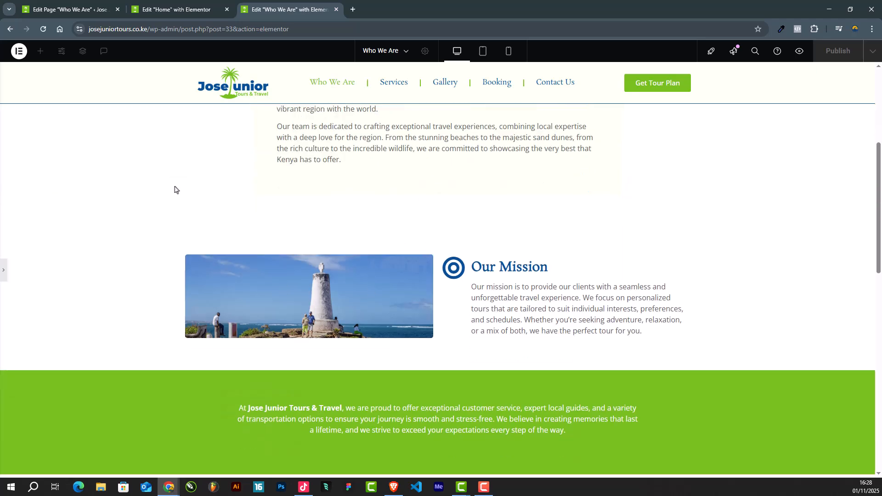
left_click(2, 275)
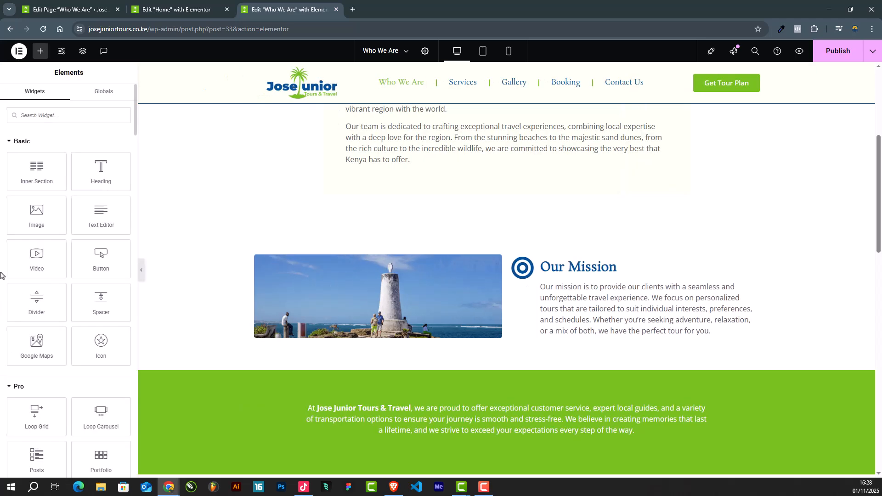
scroll(574, 248, "up", 3)
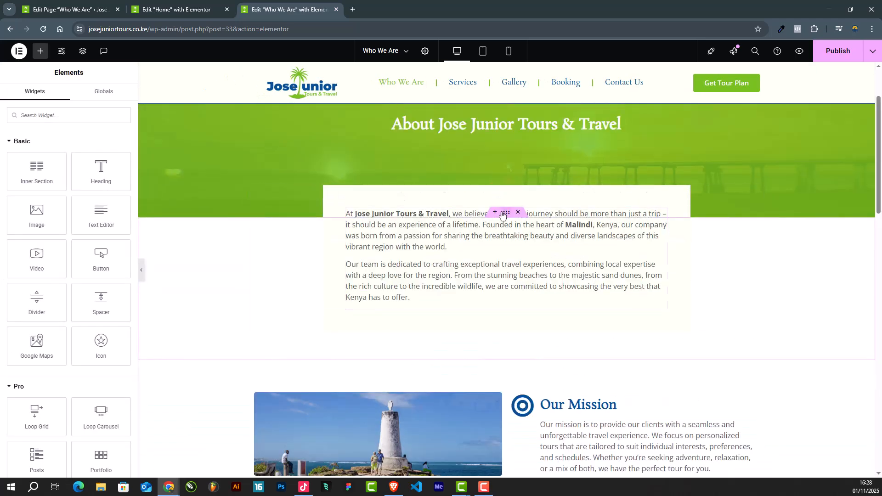
left_click(504, 217)
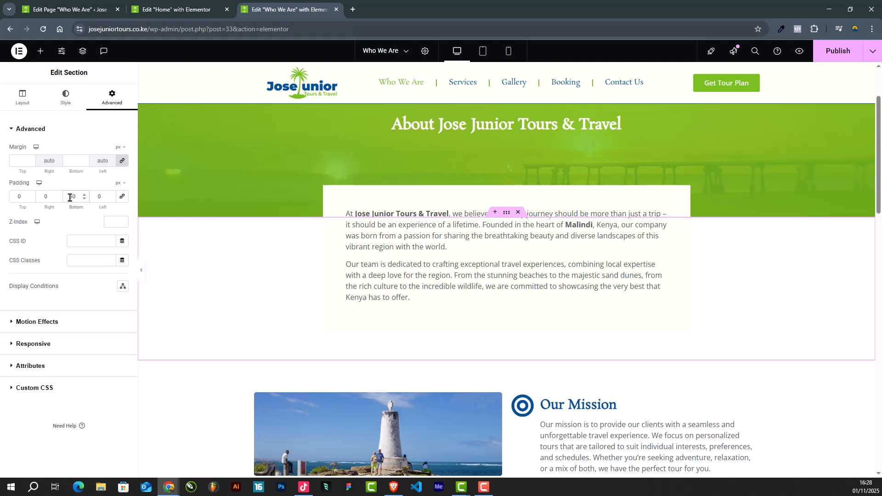
type("0")
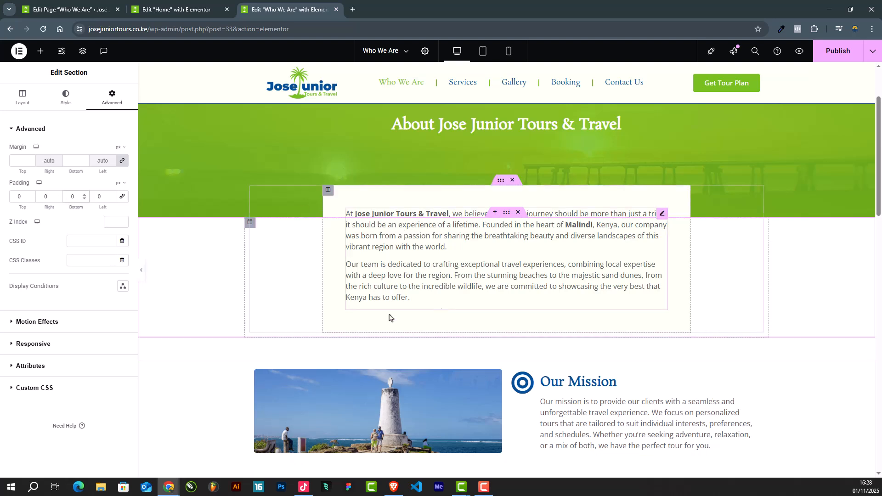
Step: Review the full-width Who We Are page from the introduction through the call-to-action section to the footer, checking the spacing between sections
left_click(141, 274)
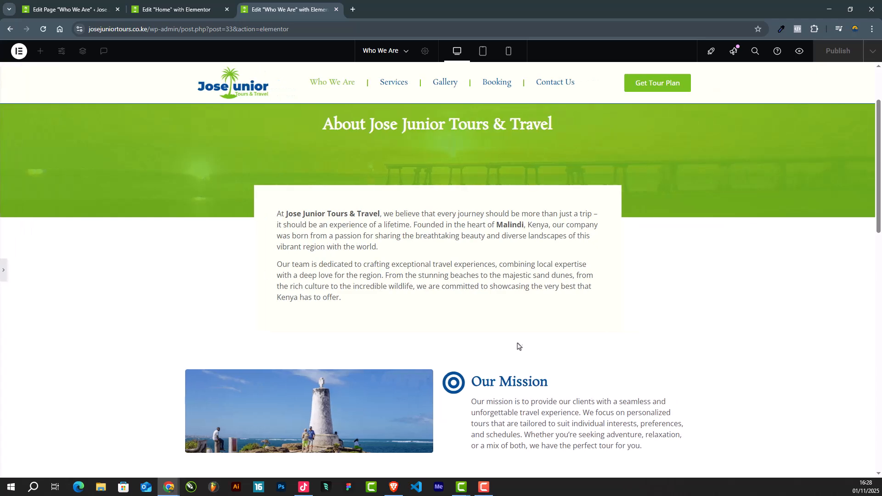
scroll(518, 346, "down", 5)
scroll(487, 168, "down", 3)
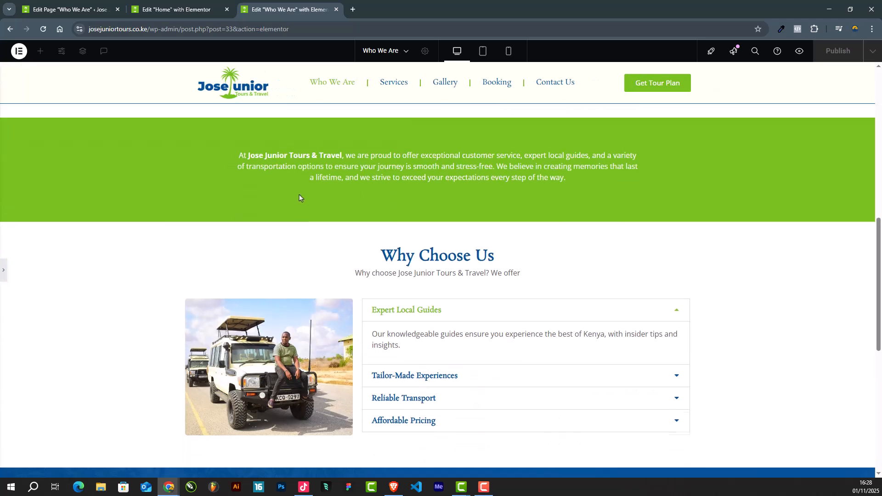
scroll(460, 159, "down", 3)
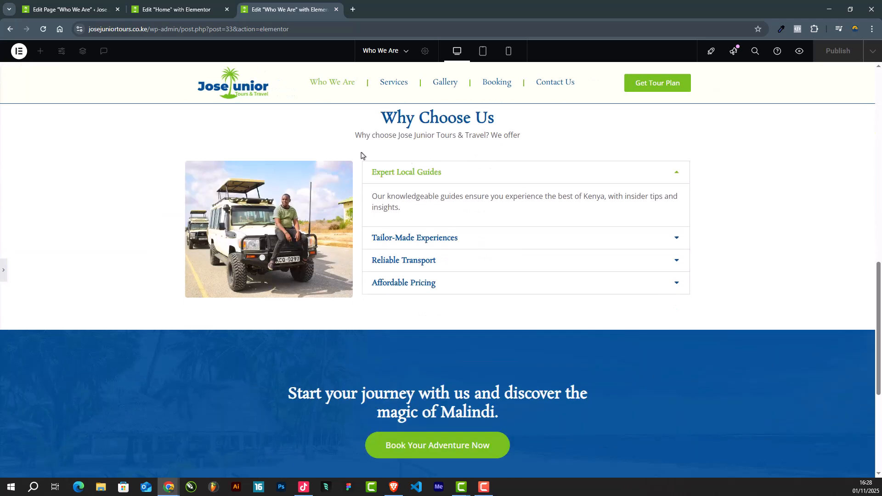
scroll(520, 163, "down", 5)
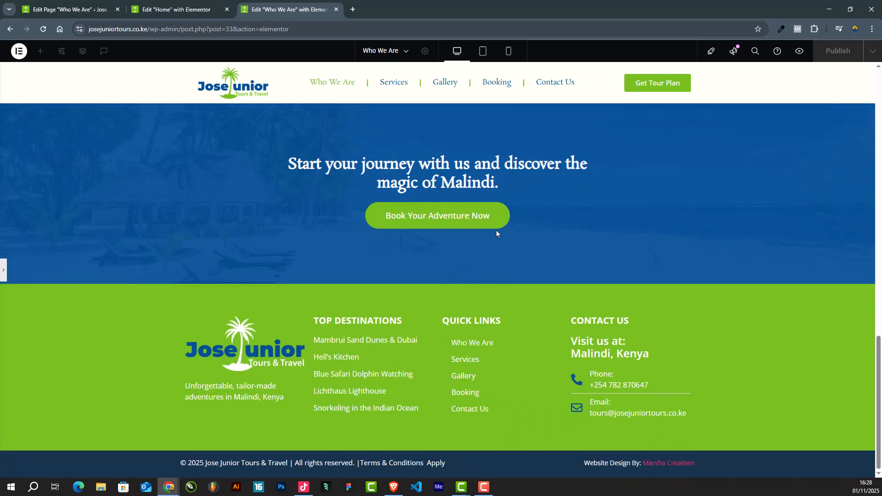
scroll(451, 222, "up", 15)
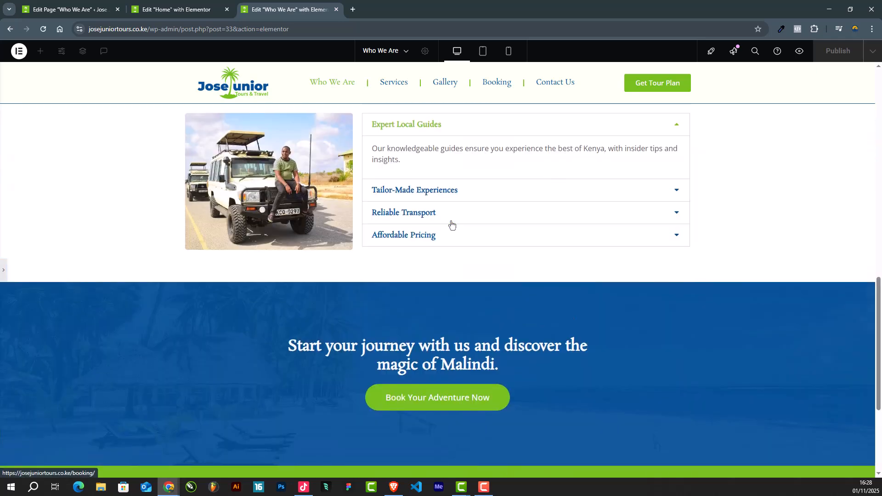
scroll(451, 221, "down", 8)
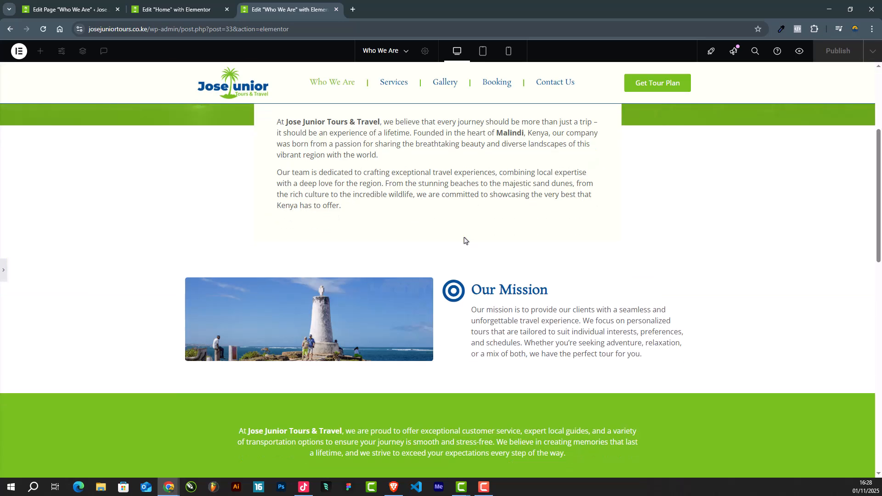
left_click(2, 272)
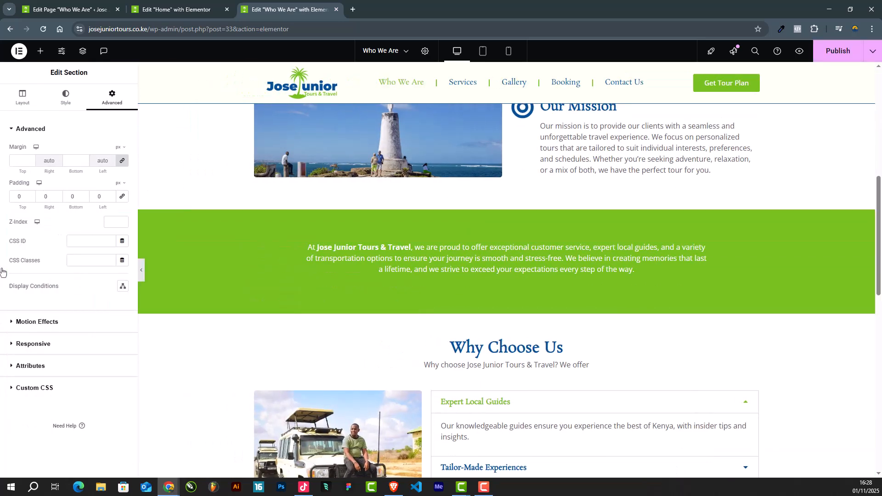